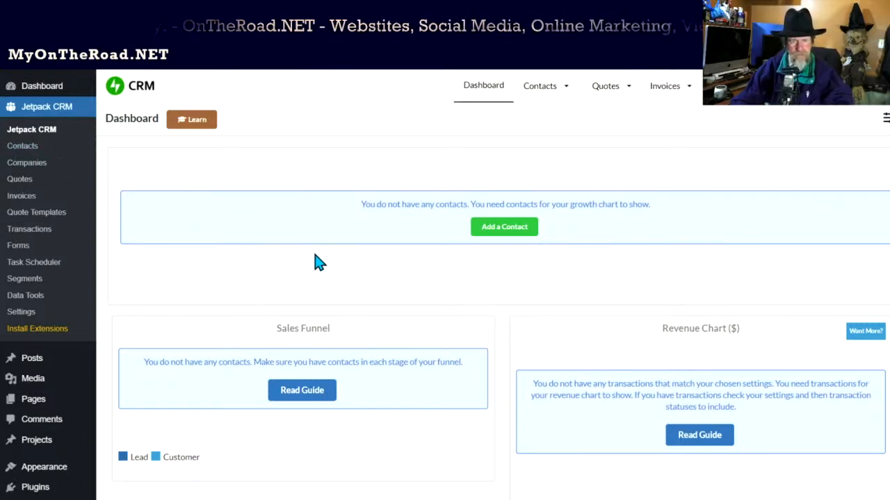
# Look over the CRM dashboard and open a blank form for adding a contact.
pyautogui.scroll(-4, 319, 264)
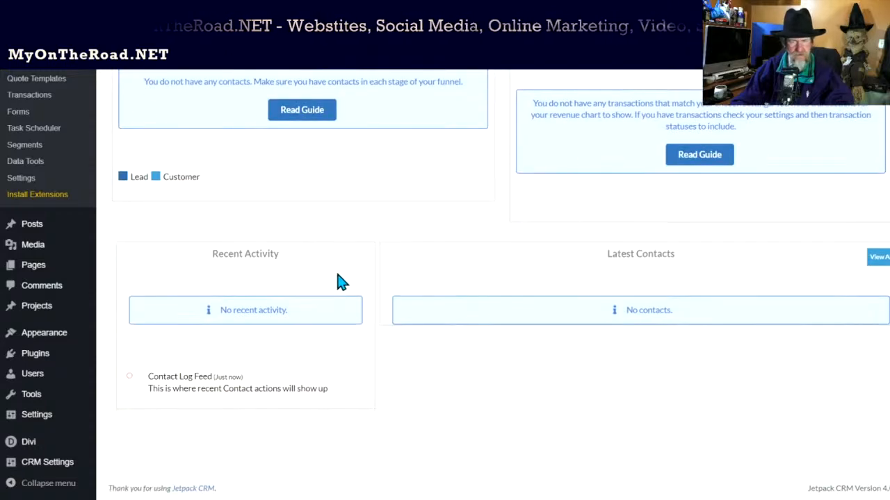
pyautogui.scroll(5, 339, 285)
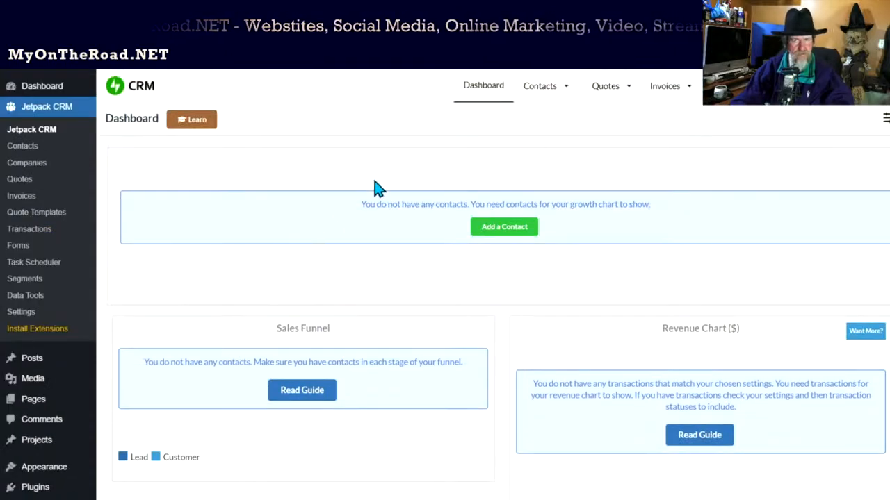
pyautogui.moveTo(531, 100)
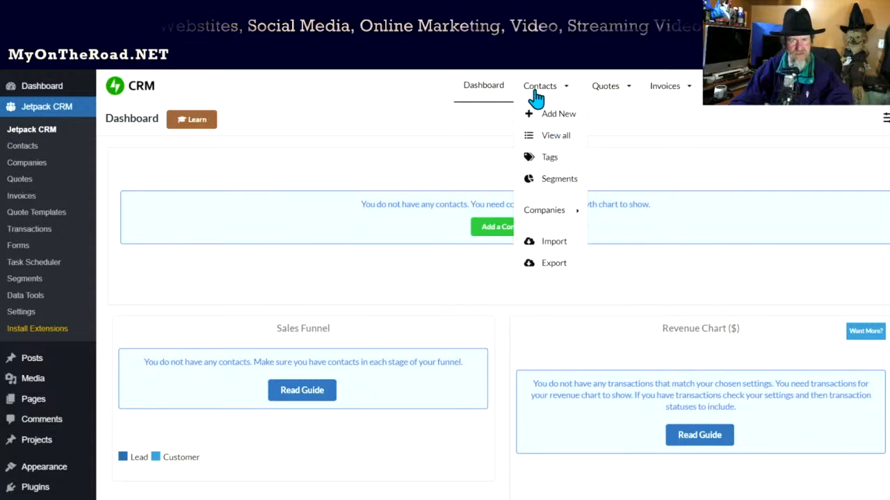
pyautogui.click(554, 116)
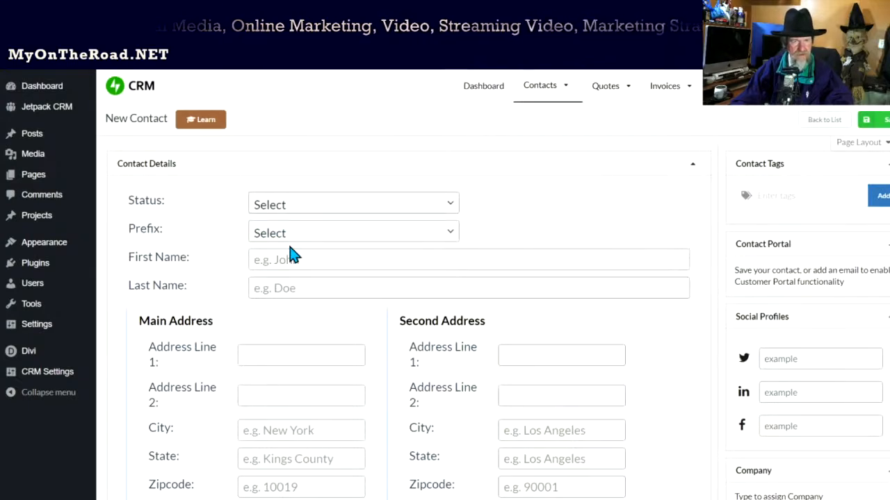
# Examine the new contact form's fields, from status, names and addresses to telephones, email and file attachment.
pyautogui.scroll(-1, 311, 316)
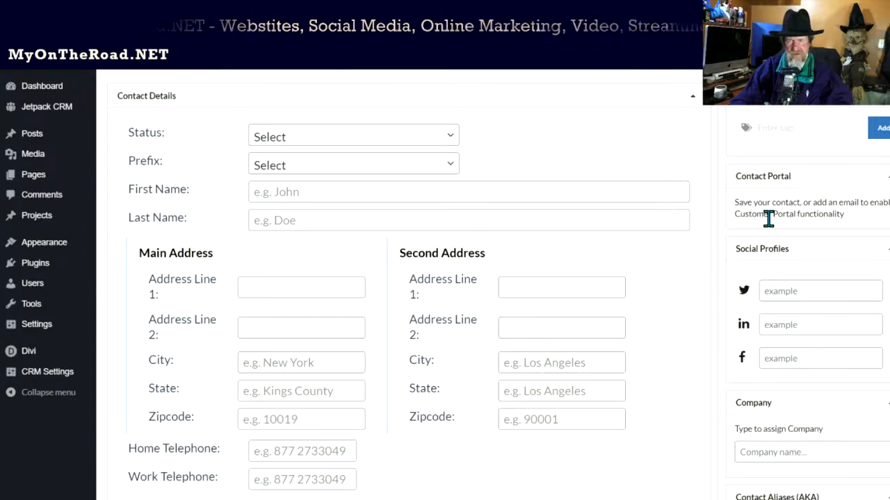
pyautogui.scroll(-1, 716, 259)
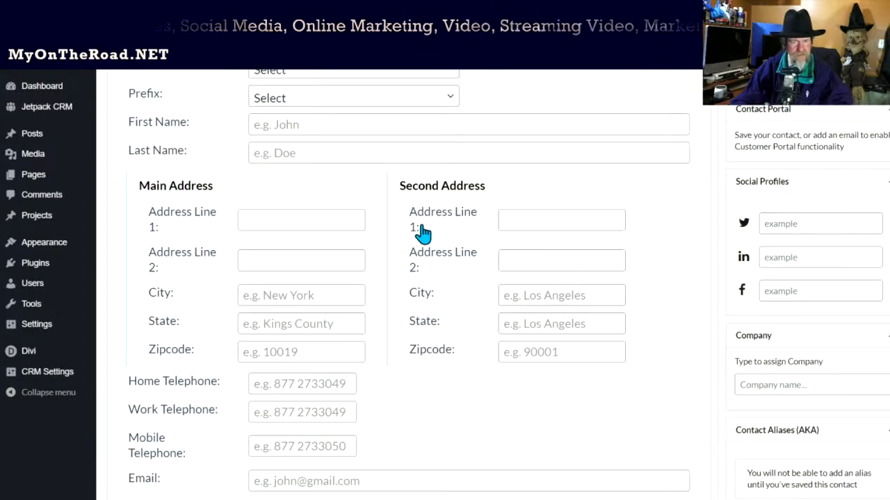
pyautogui.scroll(-1, 278, 316)
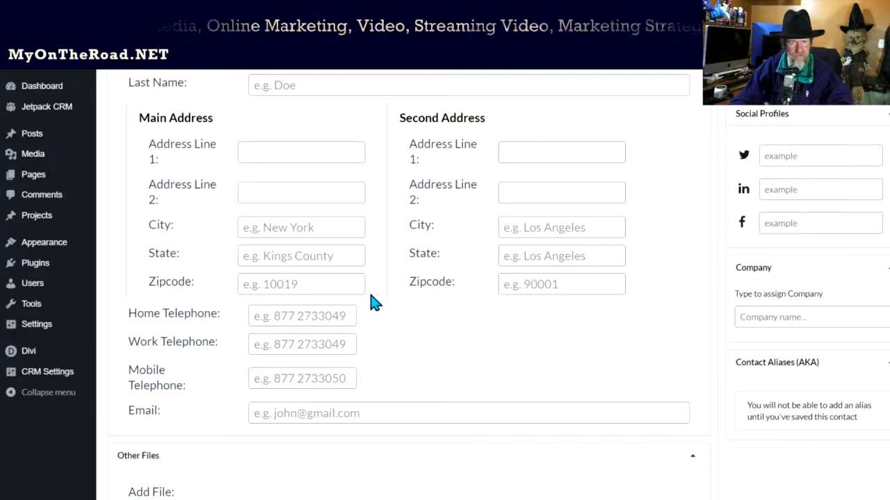
pyautogui.scroll(-1, 376, 303)
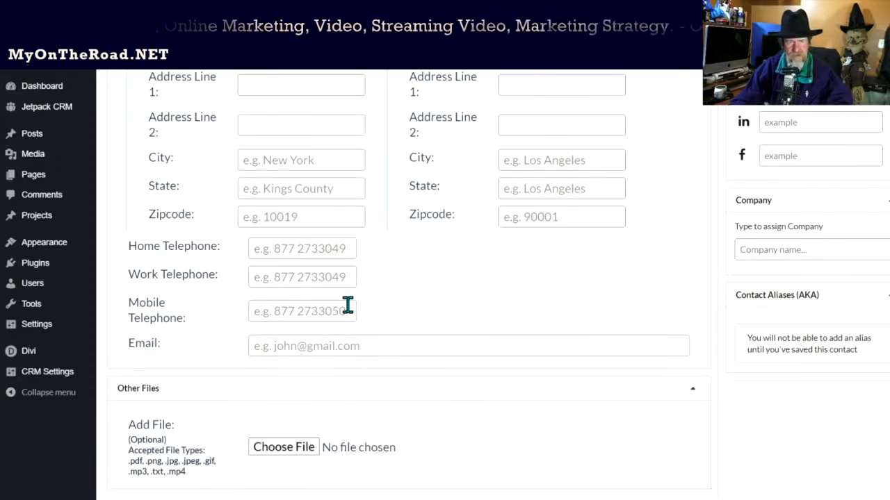
pyautogui.scroll(-1, 347, 306)
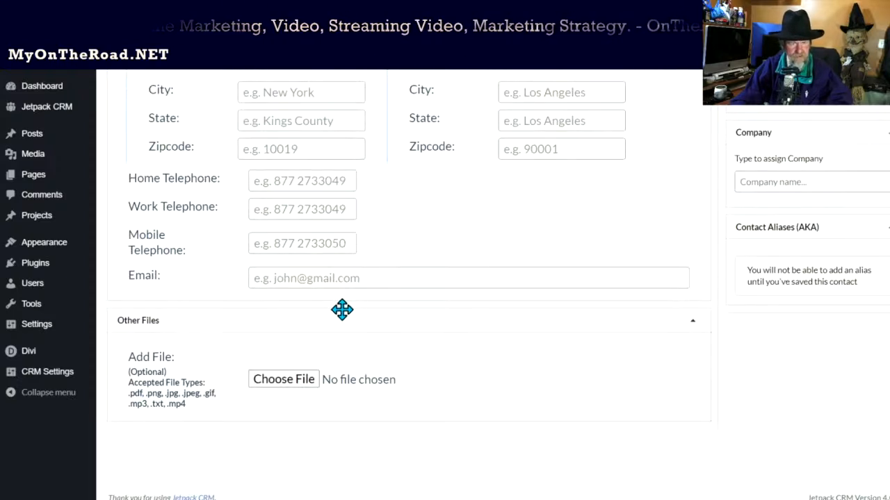
pyautogui.scroll(-1, 341, 312)
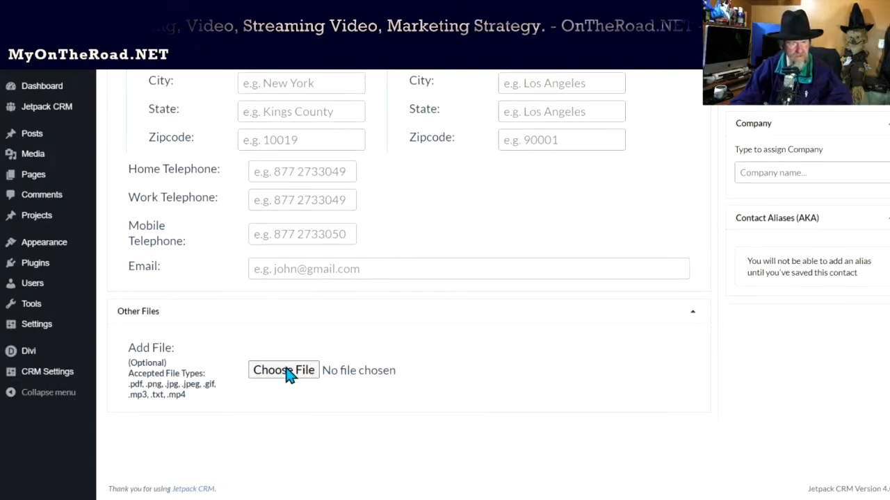
pyautogui.scroll(1, 243, 360)
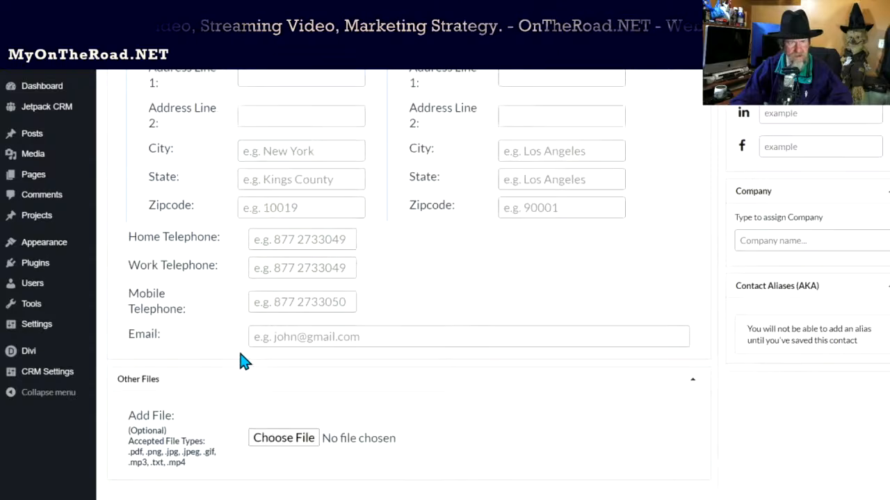
pyautogui.scroll(4, 240, 360)
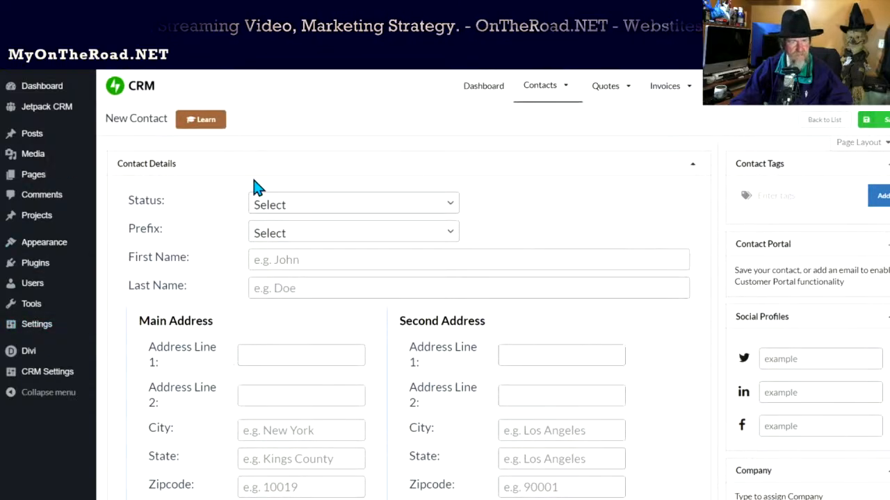
# Open a blank form for adding a quote.
pyautogui.moveTo(604, 97)
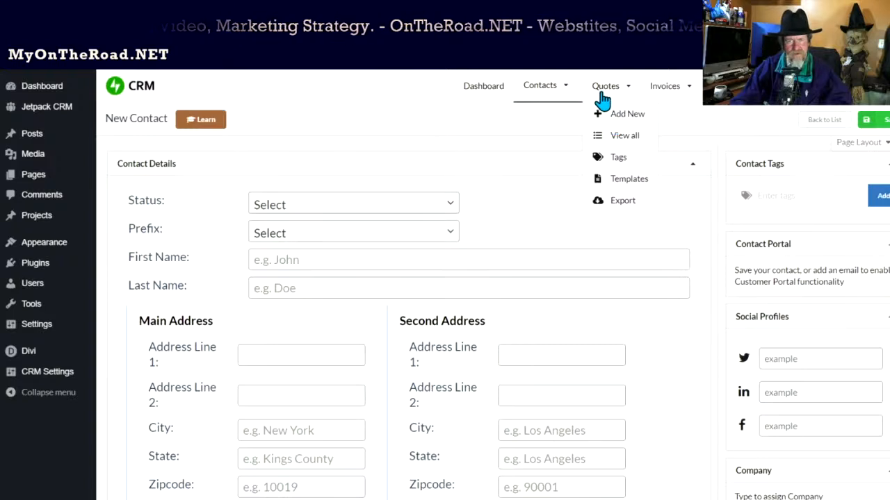
pyautogui.click(614, 117)
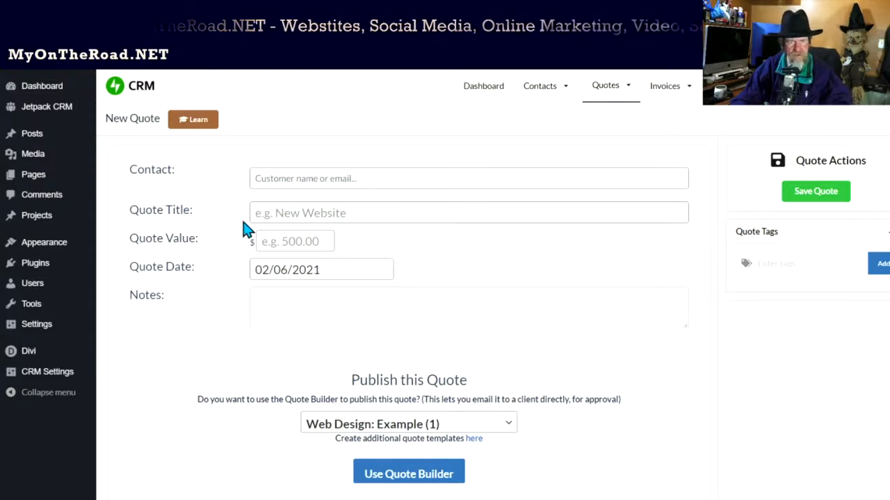
# Open a blank new invoice and examine its dates, assignment, line items, totals and file attachment area.
pyautogui.moveTo(663, 101)
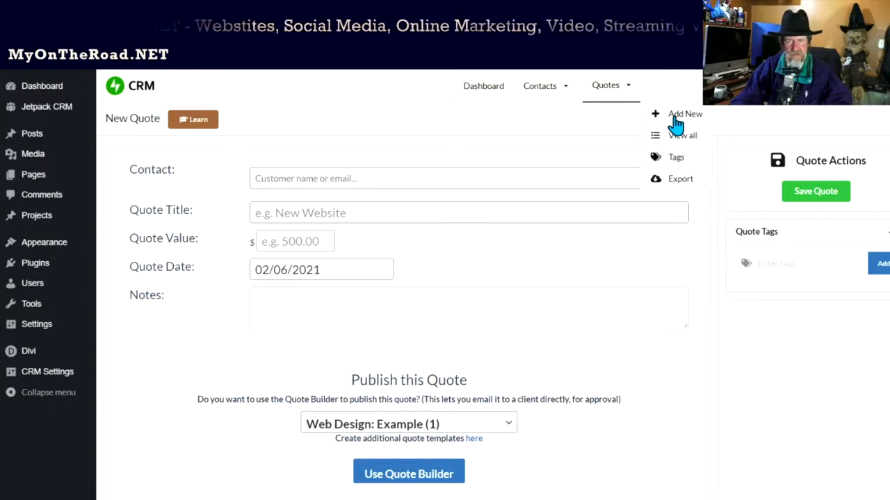
pyautogui.click(675, 118)
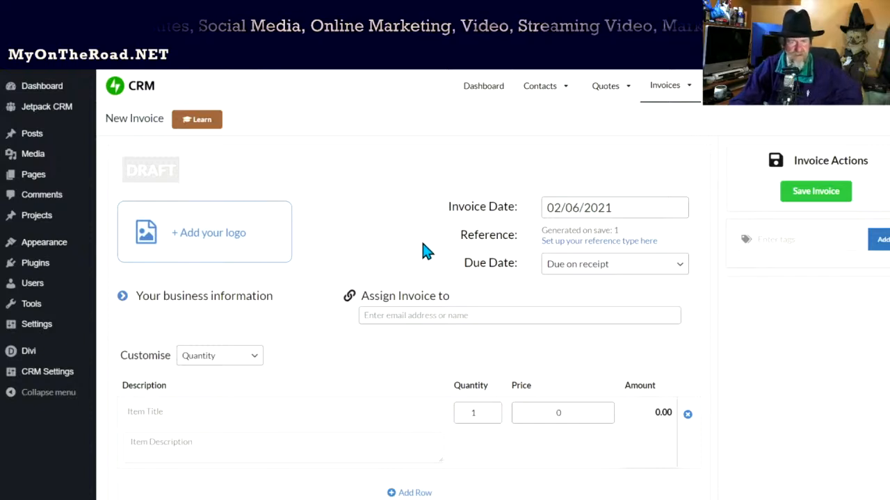
pyautogui.scroll(-4, 420, 254)
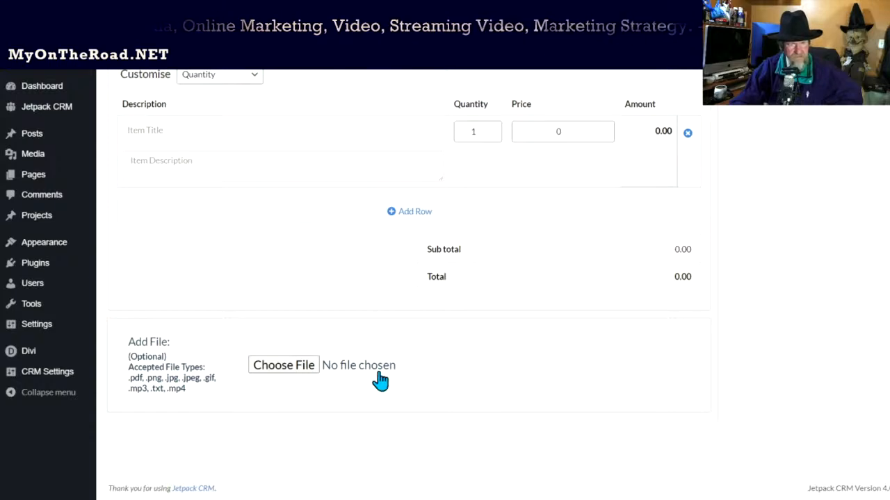
pyautogui.scroll(4, 375, 379)
pyautogui.scroll(-4, 362, 361)
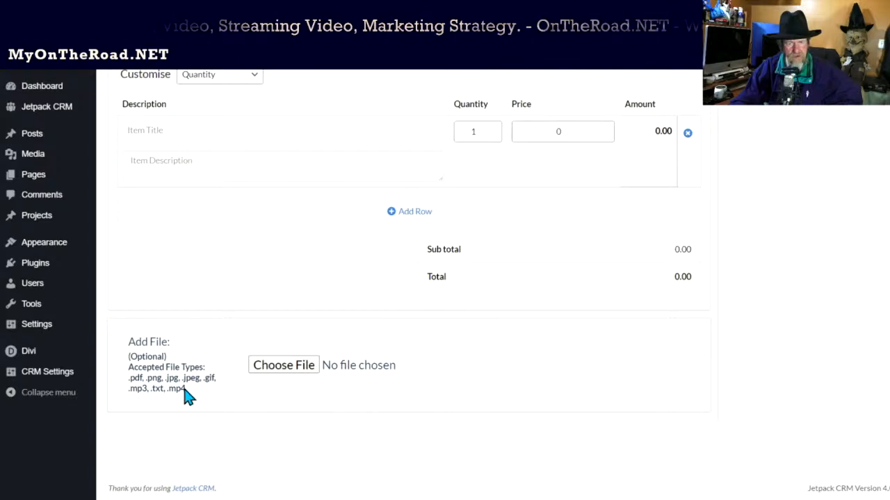
pyautogui.scroll(5, 764, 317)
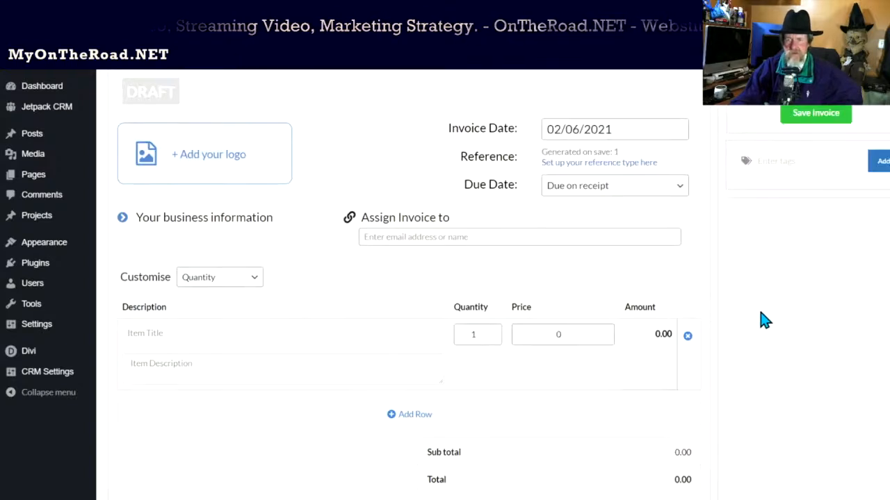
# Open a blank new transaction form and examine its details and its customer or company assignment fields.
pyautogui.moveTo(716, 109)
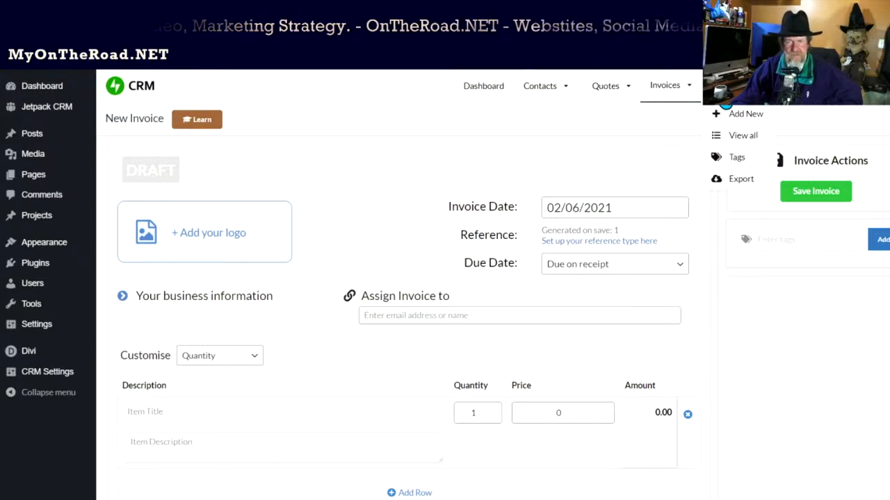
pyautogui.click(736, 118)
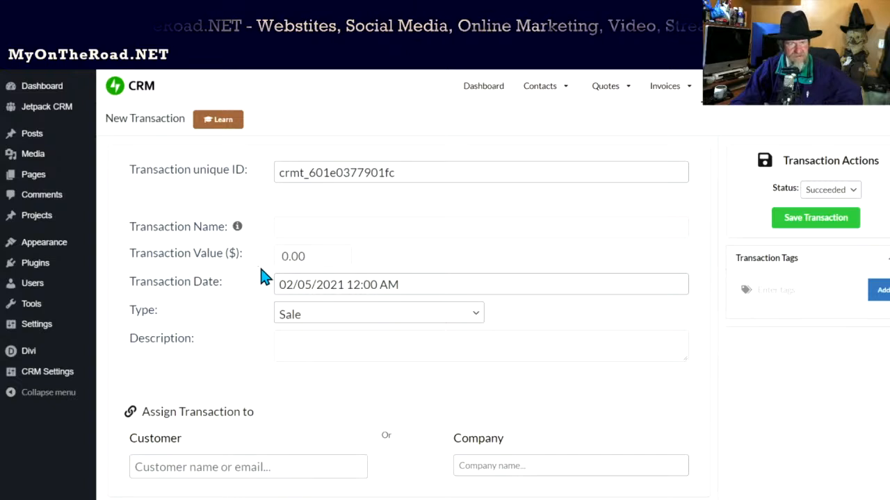
pyautogui.scroll(-1, 255, 332)
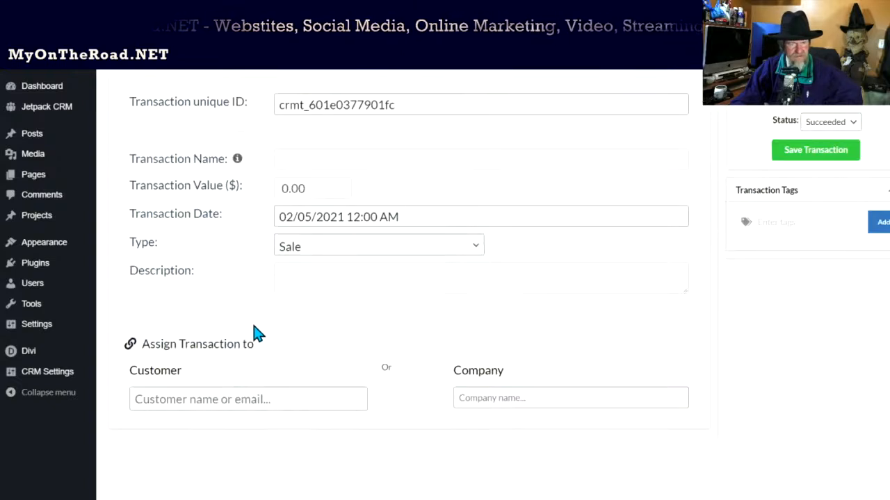
pyautogui.scroll(-1, 255, 333)
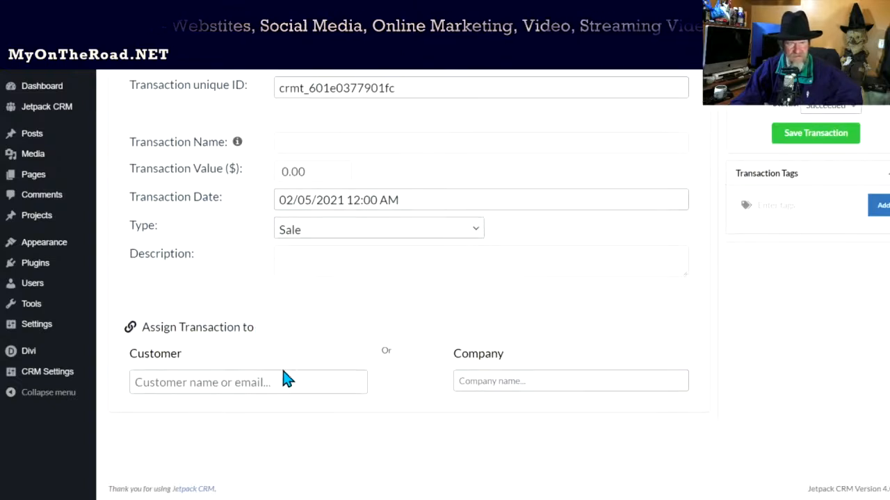
pyautogui.scroll(2, 695, 220)
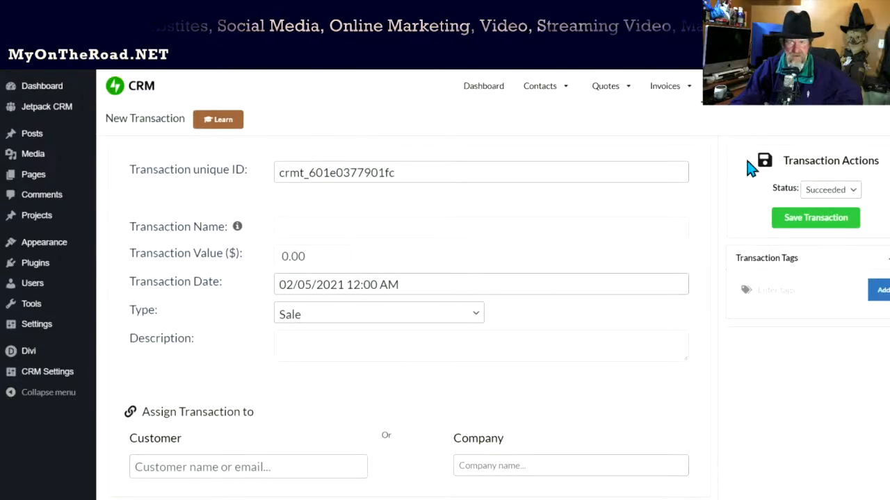
# Look over the Task Scheduler's monthly calendar and open the Data Tools page.
pyautogui.moveTo(792, 96)
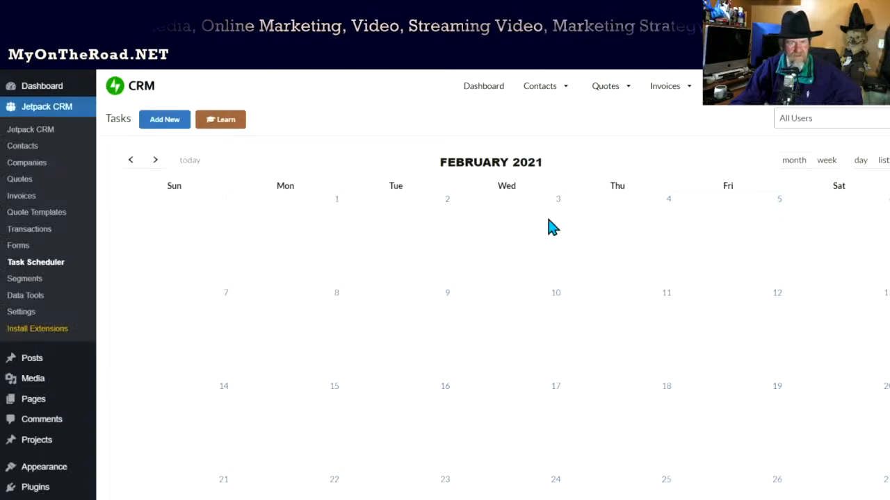
pyautogui.scroll(-5, 554, 305)
pyautogui.scroll(5, 554, 306)
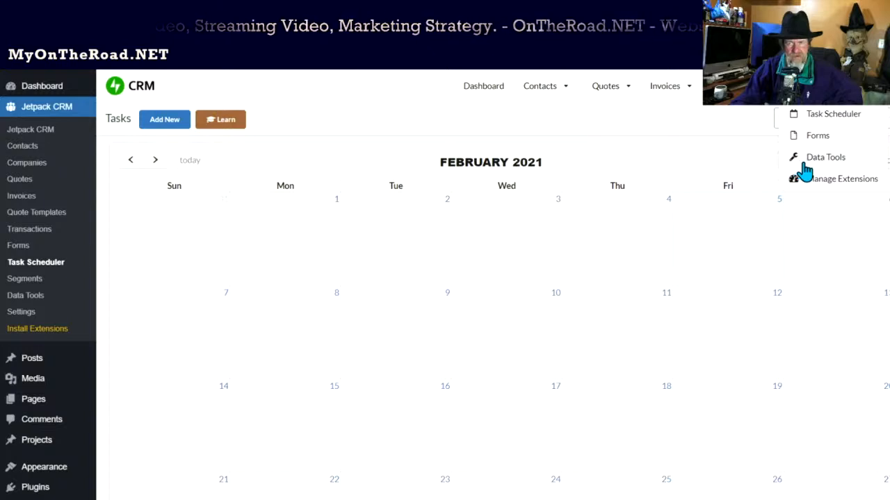
pyautogui.click(804, 166)
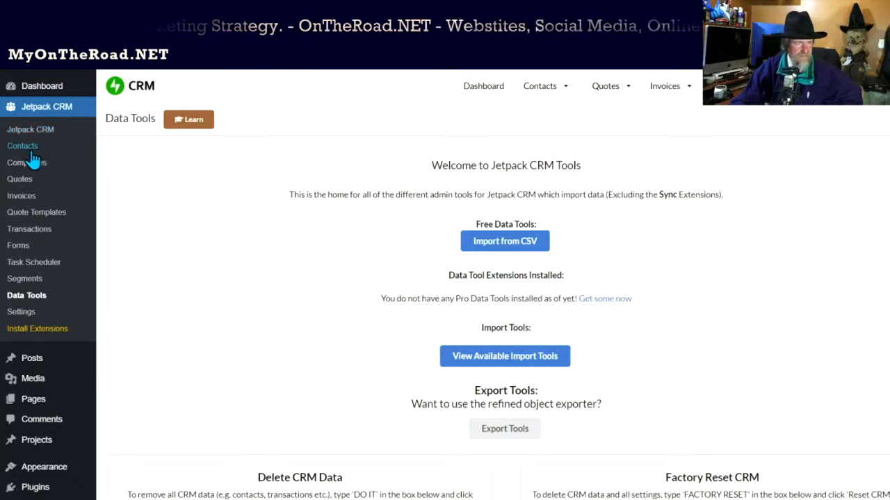
# Browse the CRM's contacts, companies and quotes lists.
pyautogui.click(31, 153)
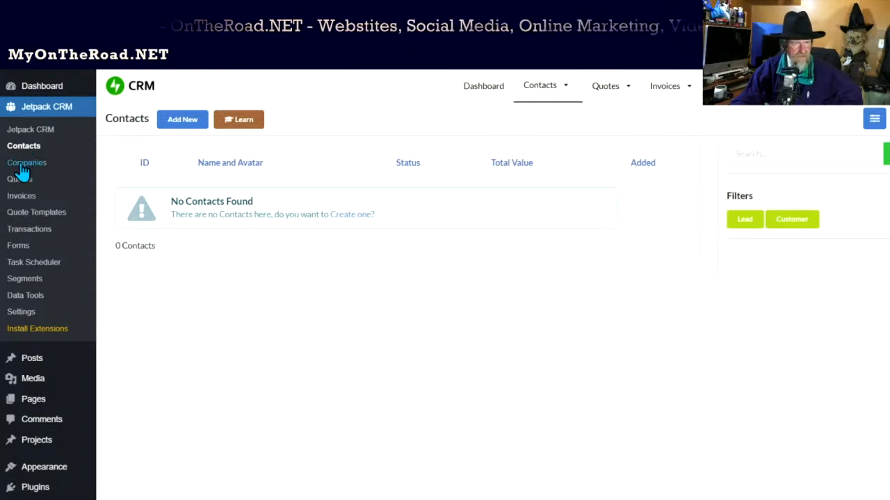
pyautogui.click(24, 166)
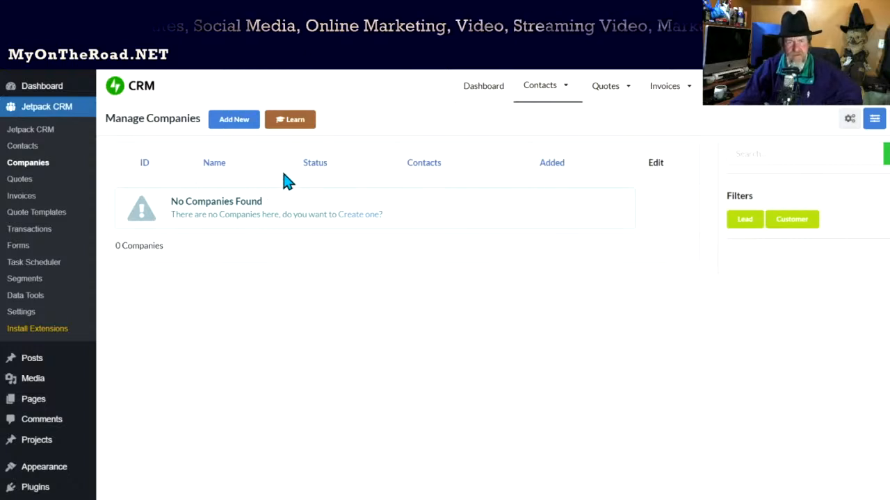
pyautogui.click(26, 182)
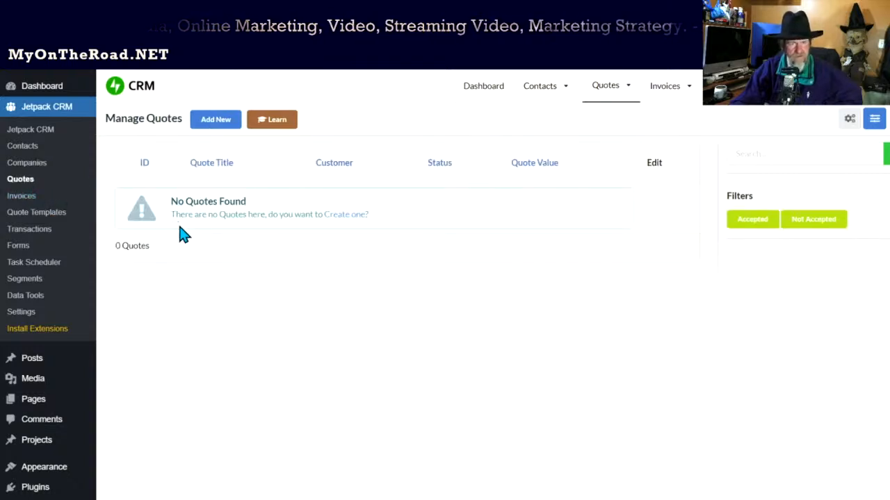
# Browse the invoices, quote templates, transactions and forms lists.
pyautogui.click(16, 197)
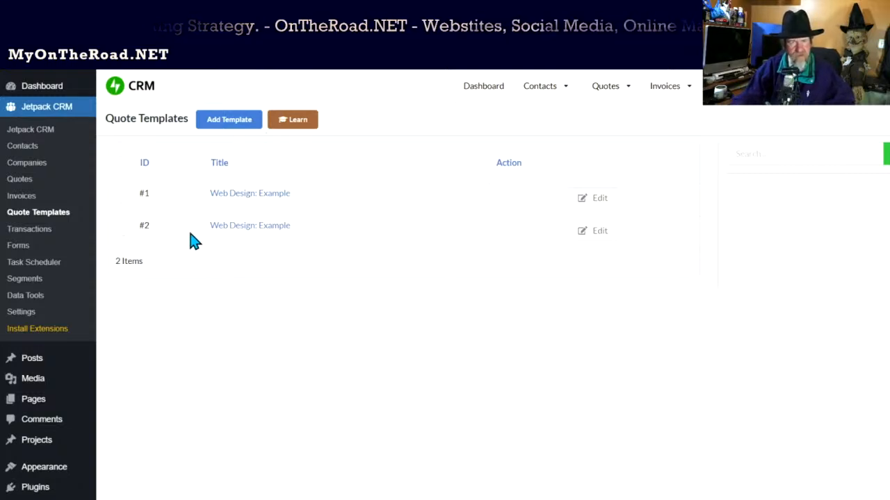
pyautogui.click(32, 231)
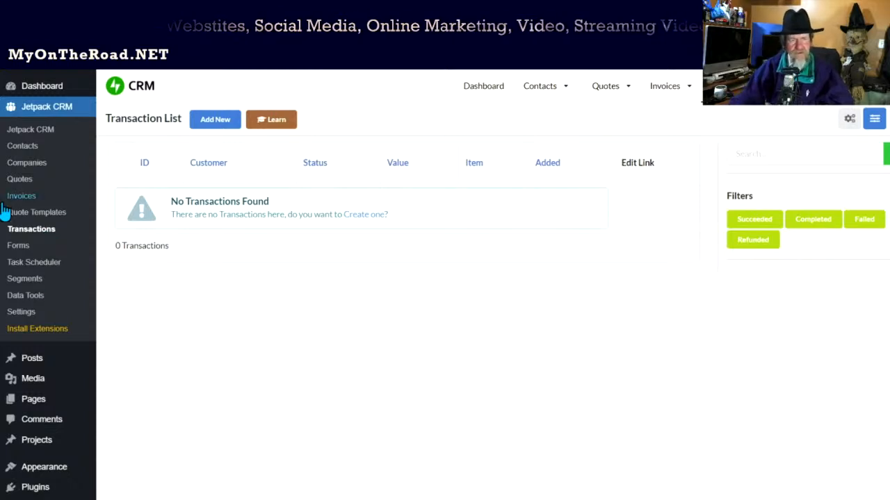
pyautogui.click(18, 251)
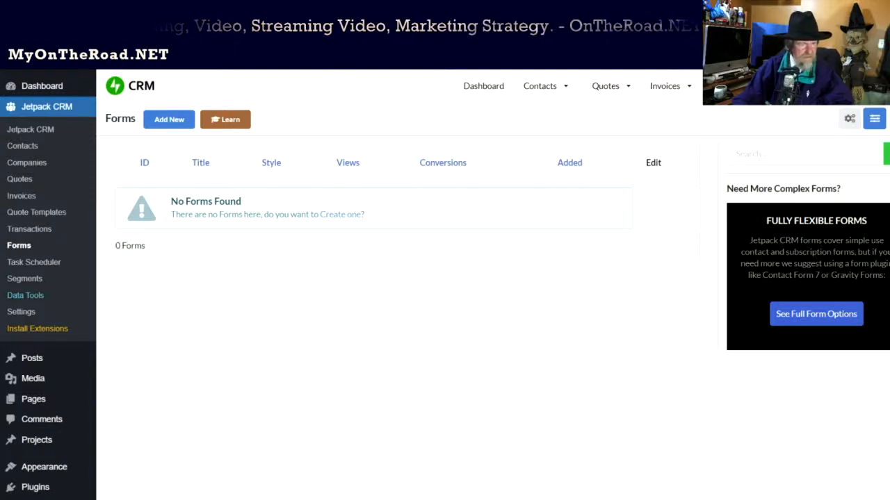
# Return to the Task Scheduler and look over its February 2021 calendar.
pyautogui.click(21, 262)
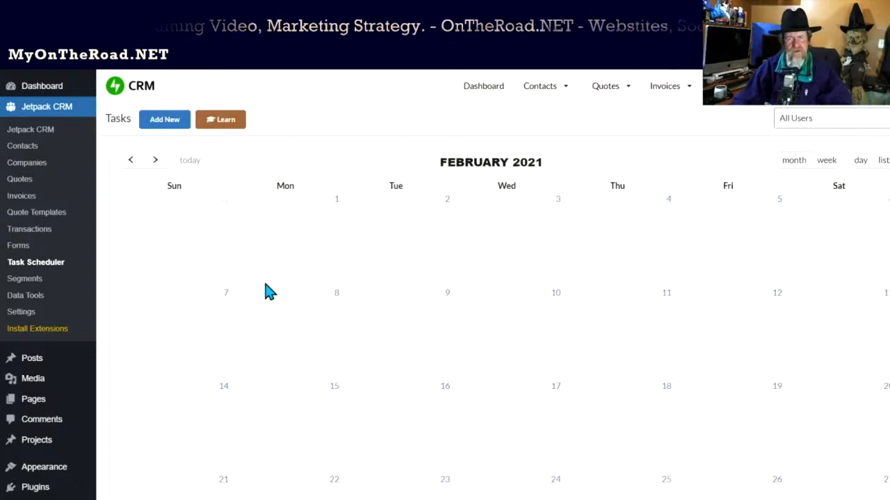
pyautogui.scroll(-2, 624, 291)
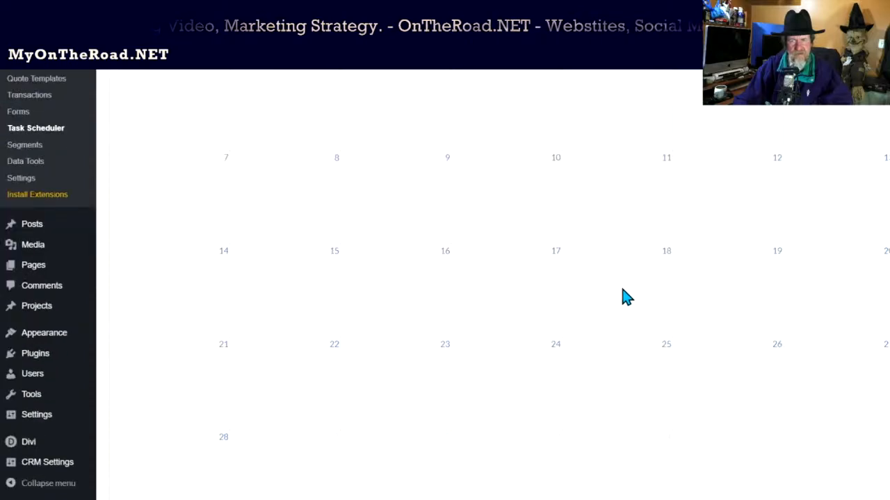
# Browse the CRM's segment list and the Data Tools page.
pyautogui.scroll(2, 618, 303)
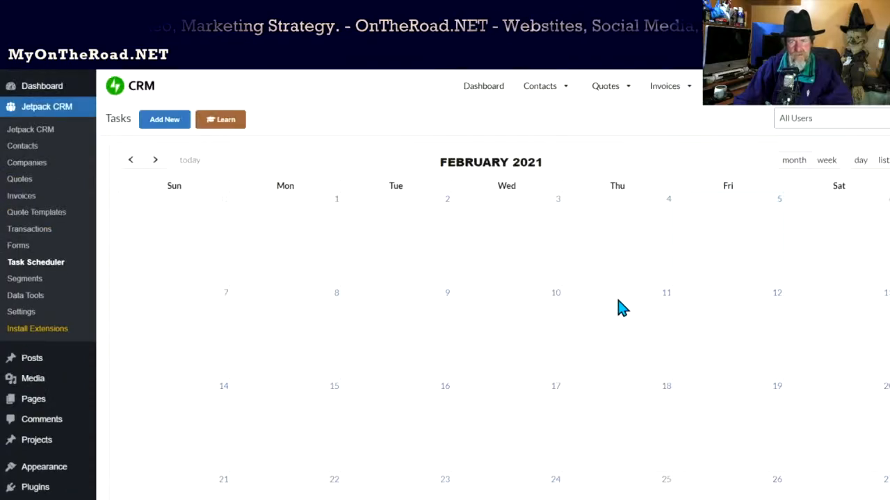
pyautogui.scroll(-1, 622, 311)
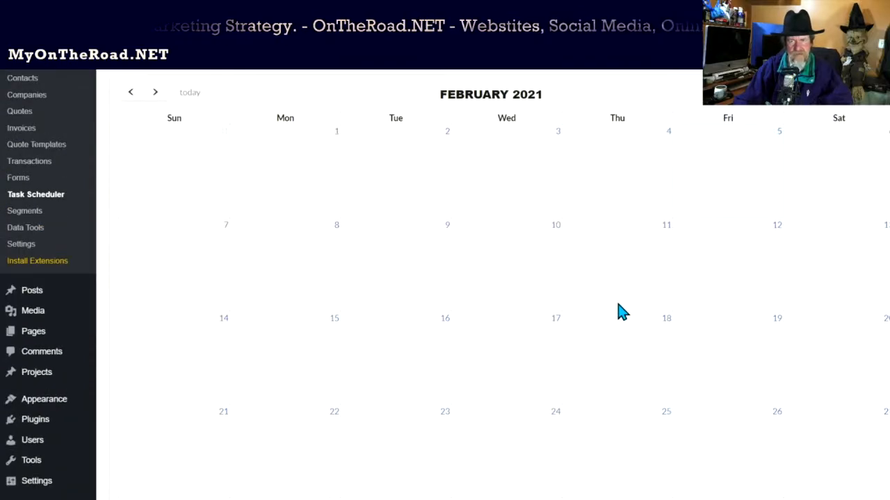
pyautogui.scroll(-1, 622, 313)
pyautogui.scroll(2, 622, 312)
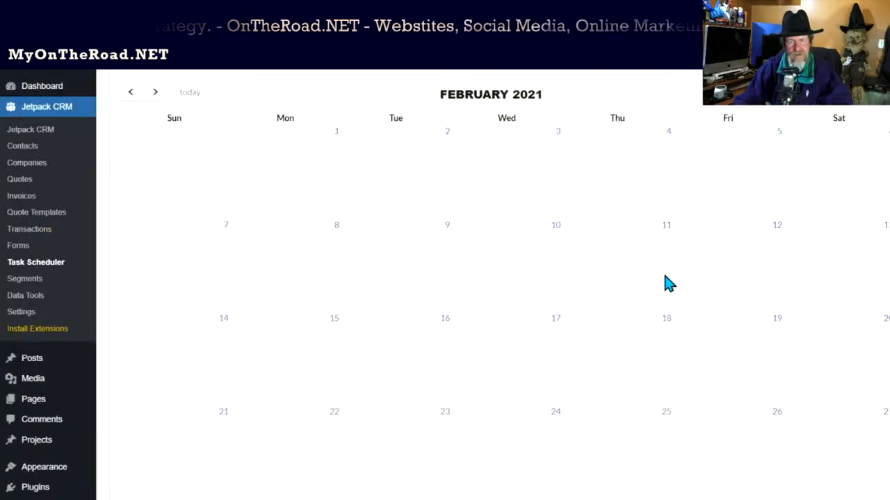
pyautogui.click(38, 280)
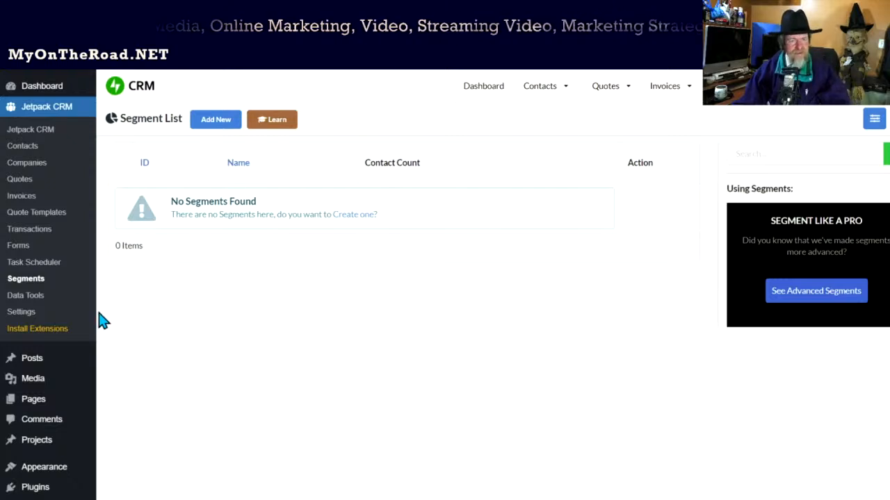
pyautogui.click(25, 298)
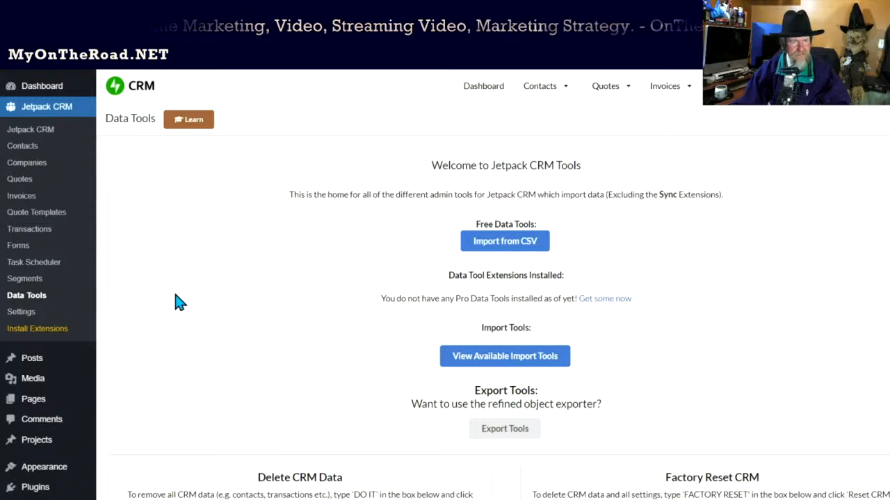
# Open the CRM settings and skim the General Settings from menu layout down to the WordPress override mode options.
pyautogui.click(31, 315)
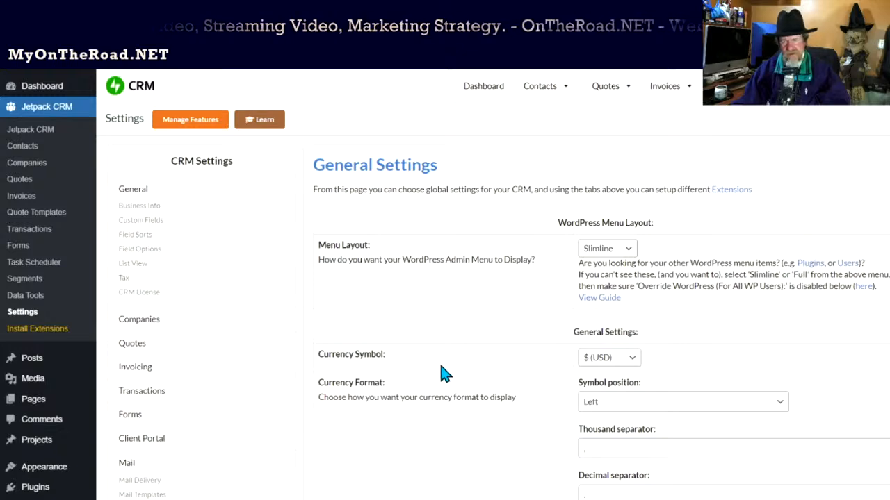
pyautogui.scroll(-5, 546, 374)
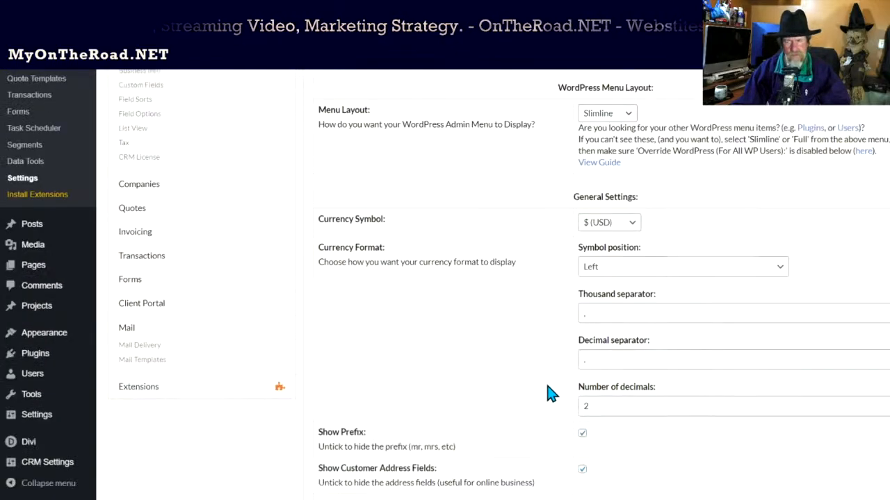
pyautogui.scroll(-2, 546, 388)
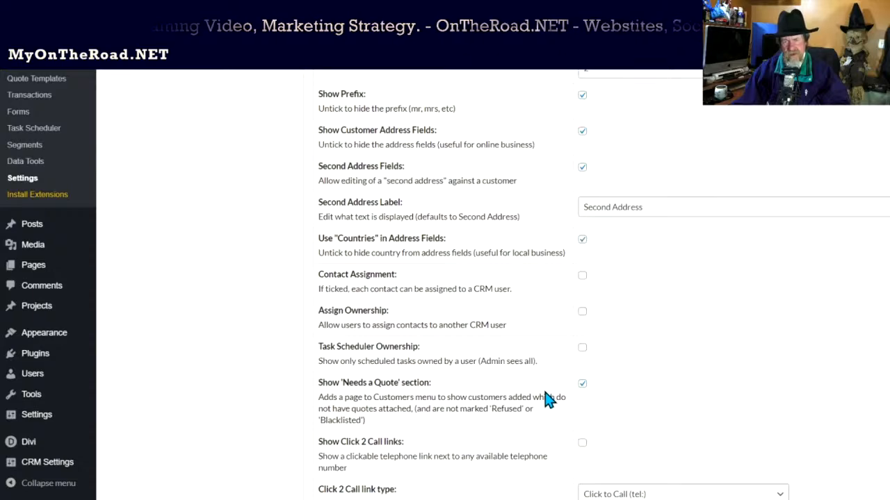
pyautogui.scroll(-4, 542, 391)
pyautogui.scroll(-4, 546, 403)
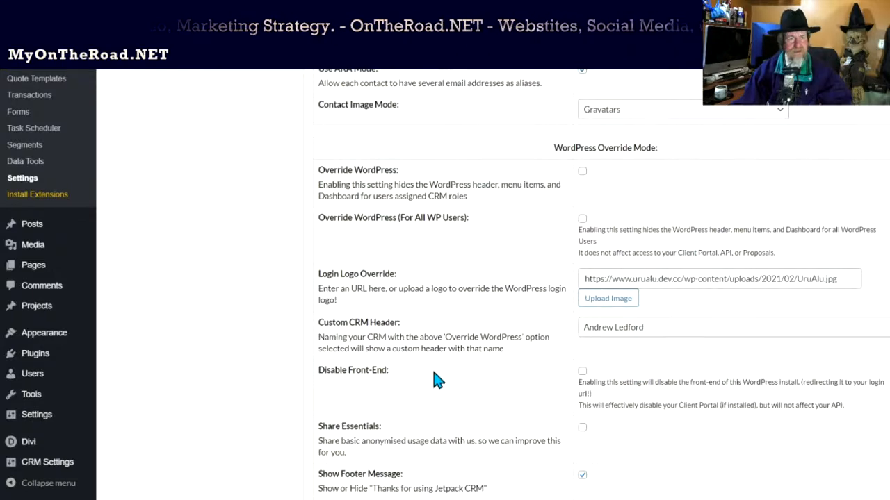
pyautogui.scroll(3, 407, 392)
pyautogui.scroll(1, 399, 393)
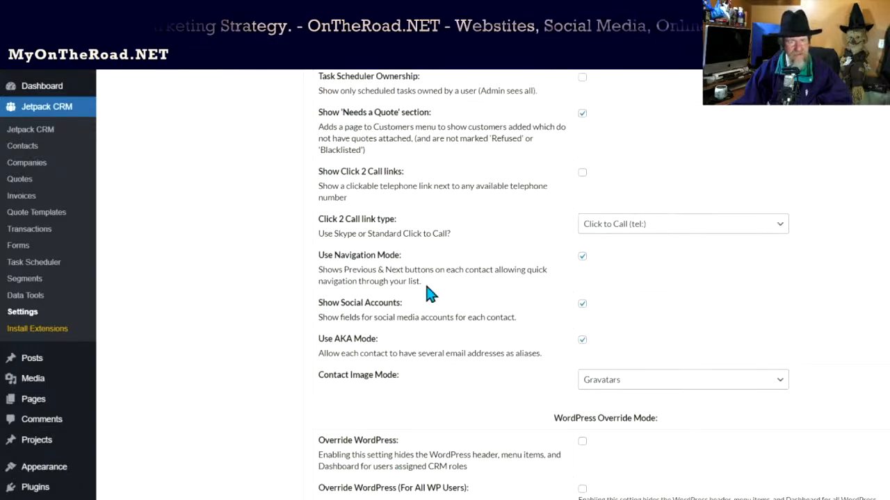
pyautogui.scroll(2, 452, 297)
pyautogui.scroll(8, 467, 299)
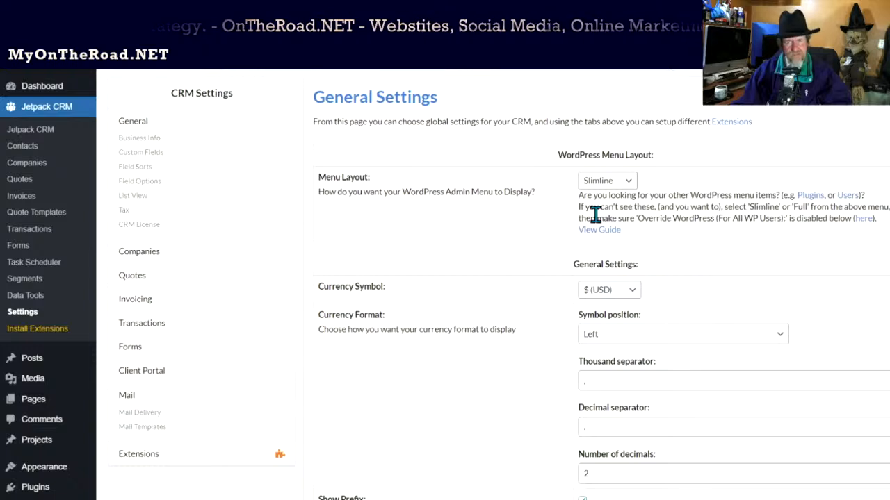
# Check the Menu Layout choices for the WordPress admin menu without changing the selection.
pyautogui.click(627, 184)
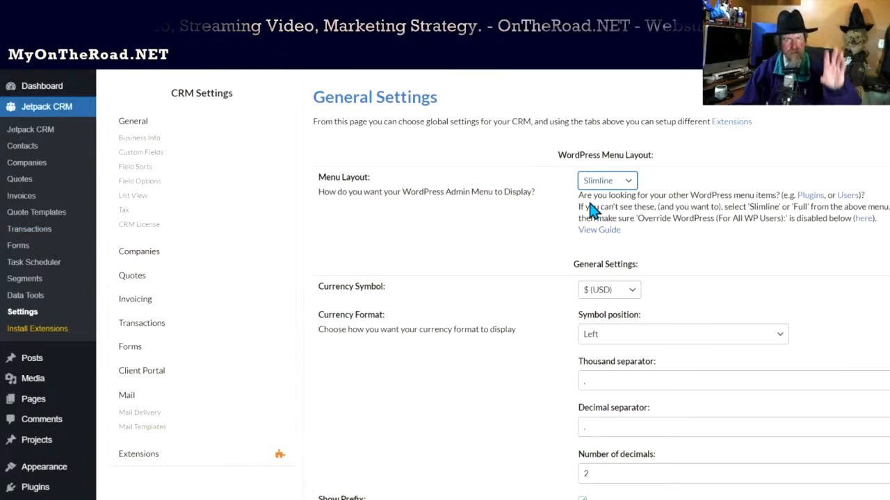
pyautogui.click(491, 237)
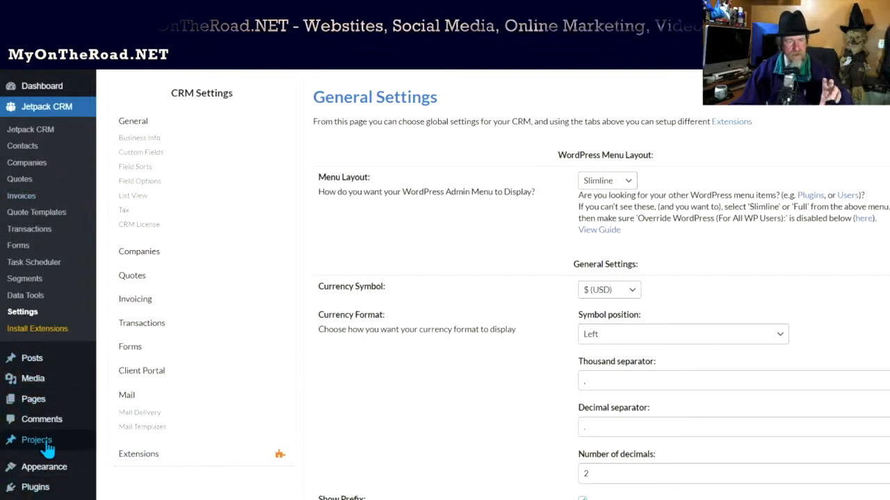
pyautogui.moveTo(52, 444)
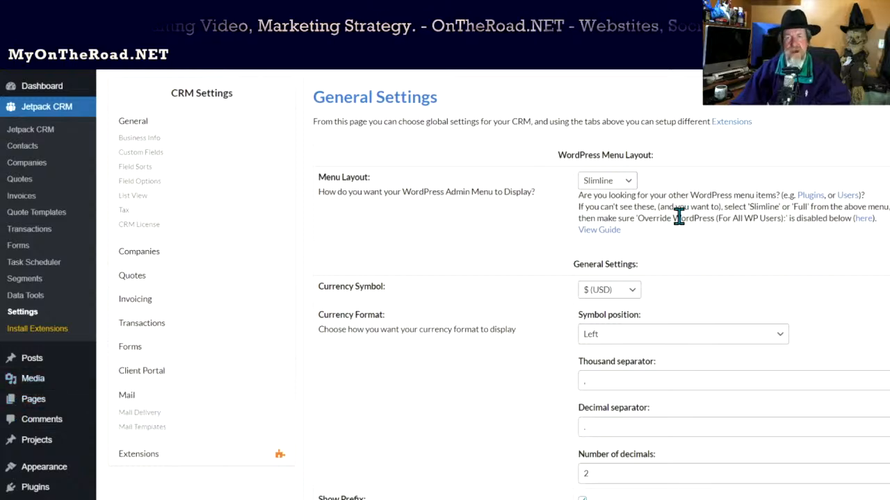
# Examine the currency, address field, contact assignment, ownership and Click 2 Call options in the General Settings.
pyautogui.scroll(-1, 668, 258)
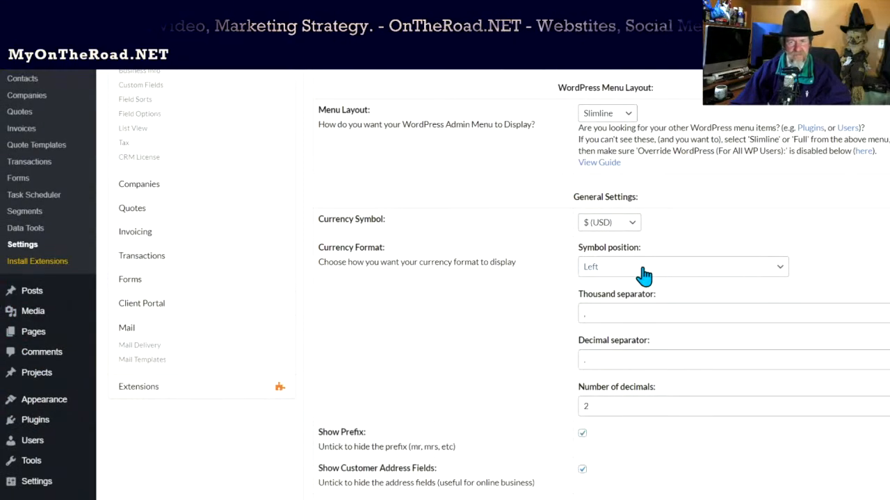
pyautogui.scroll(-1, 642, 278)
pyautogui.scroll(-2, 577, 284)
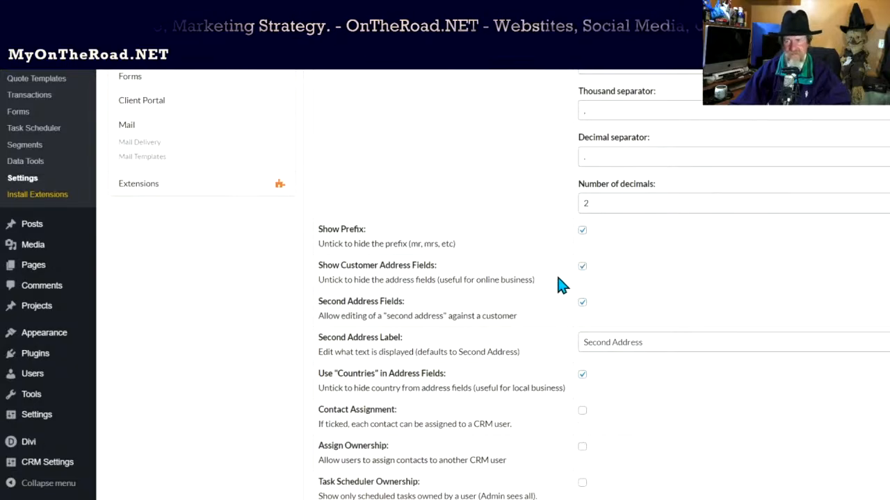
pyautogui.scroll(-1, 562, 285)
pyautogui.scroll(-1, 563, 290)
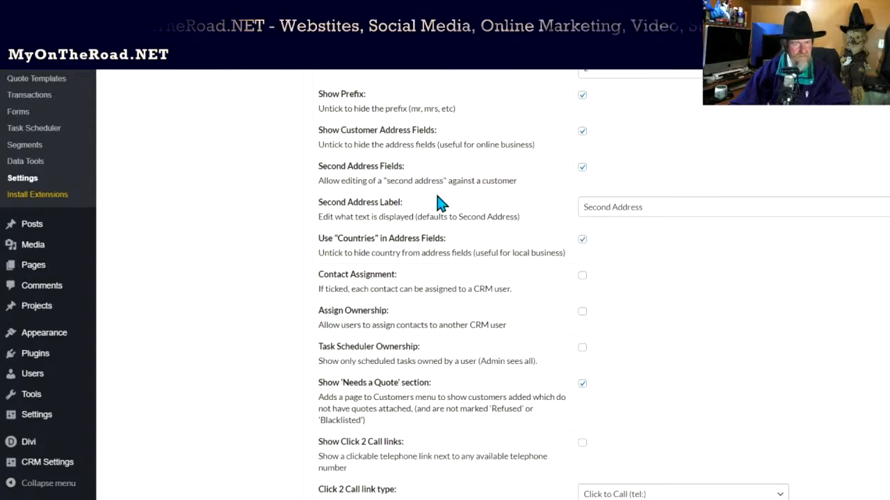
pyautogui.scroll(1, 448, 203)
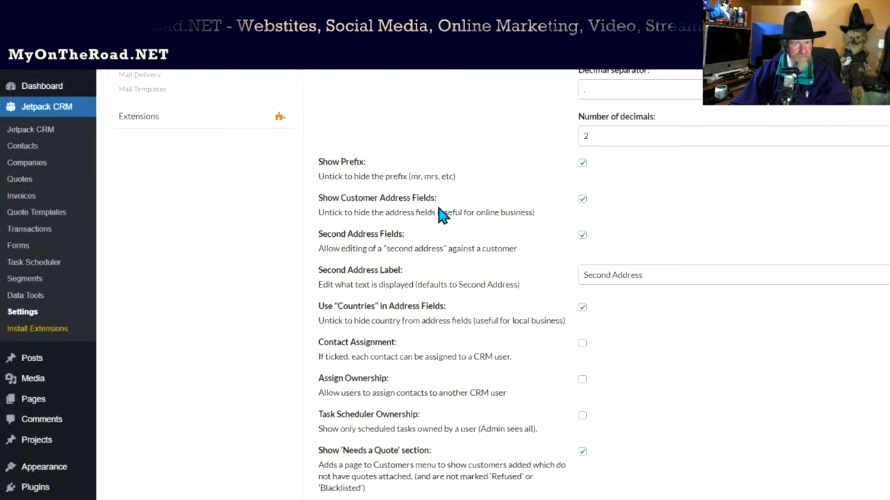
pyautogui.scroll(-1, 442, 214)
pyautogui.scroll(-10, 440, 217)
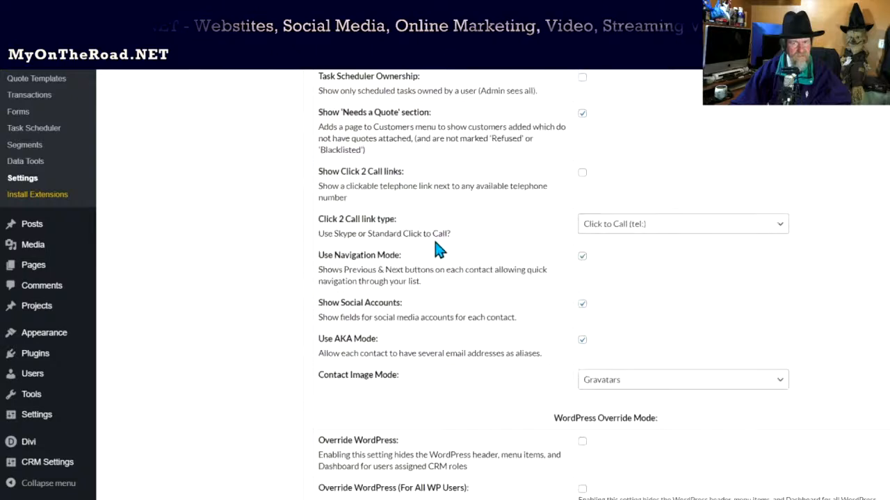
# Examine the accepted upload file types and the auto-logging options in the General Settings.
pyautogui.scroll(-4, 440, 243)
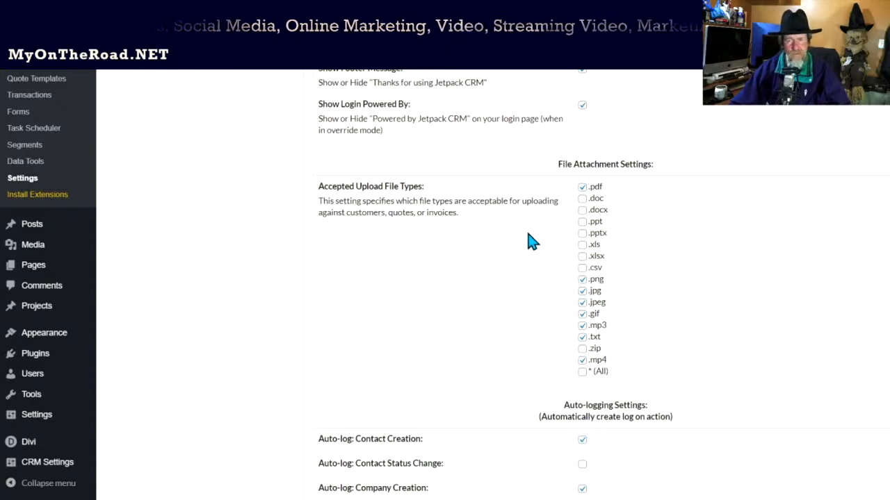
pyautogui.scroll(-2, 531, 241)
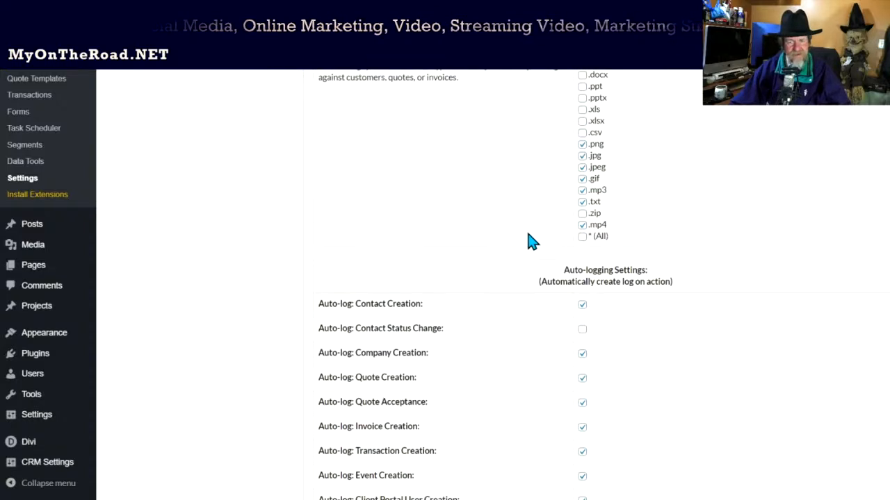
pyautogui.scroll(2, 532, 241)
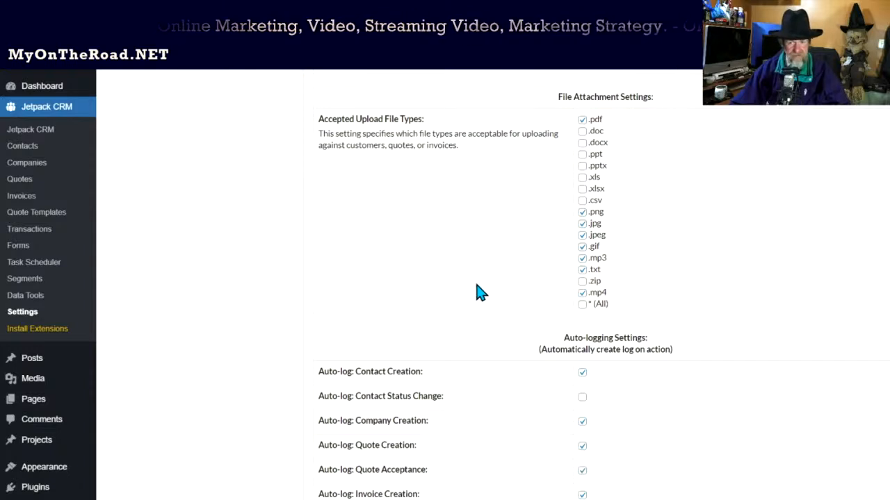
pyautogui.scroll(-2, 475, 295)
pyautogui.scroll(-1, 476, 299)
pyautogui.scroll(-1, 477, 299)
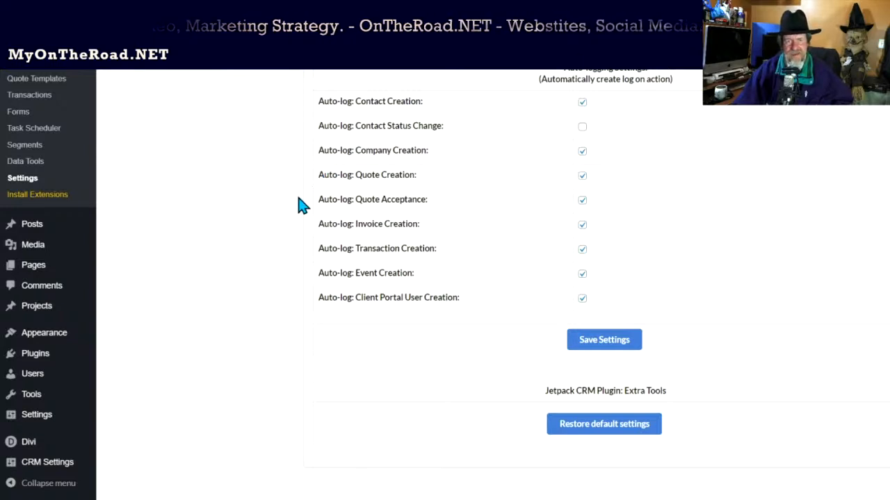
pyautogui.scroll(-1, 312, 219)
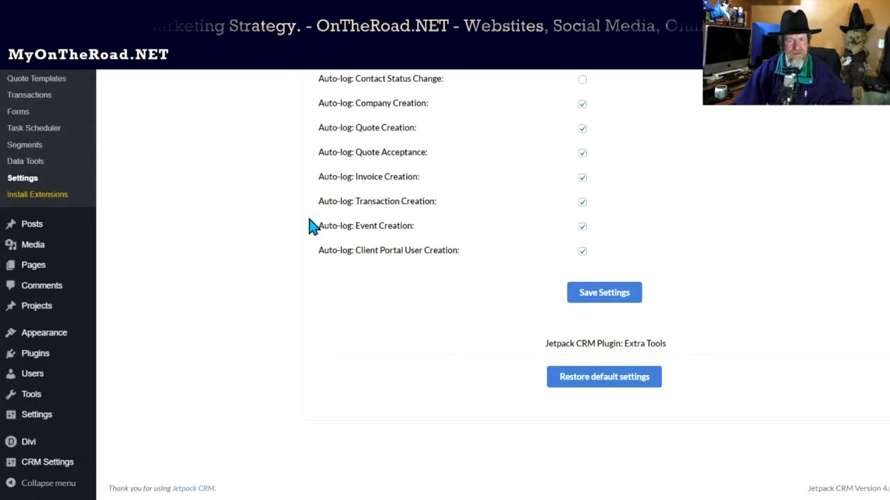
# Review the WordPress override, login logo and footer options, and recheck the file attachment and auto-logging settings.
pyautogui.scroll(5, 312, 226)
pyautogui.scroll(6, 312, 225)
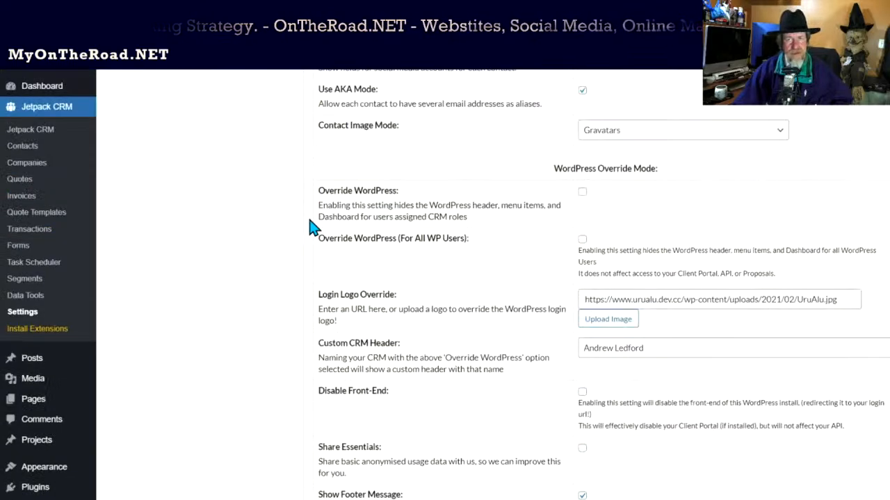
pyautogui.scroll(-2, 312, 228)
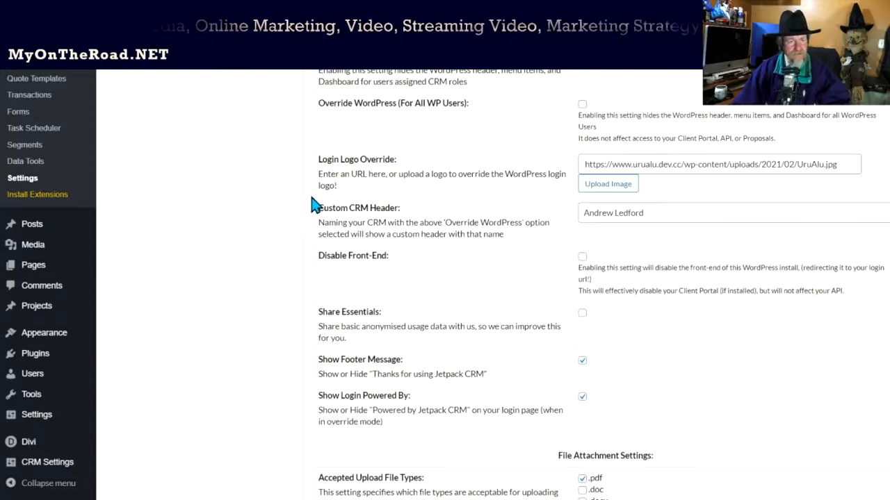
pyautogui.scroll(-4, 311, 205)
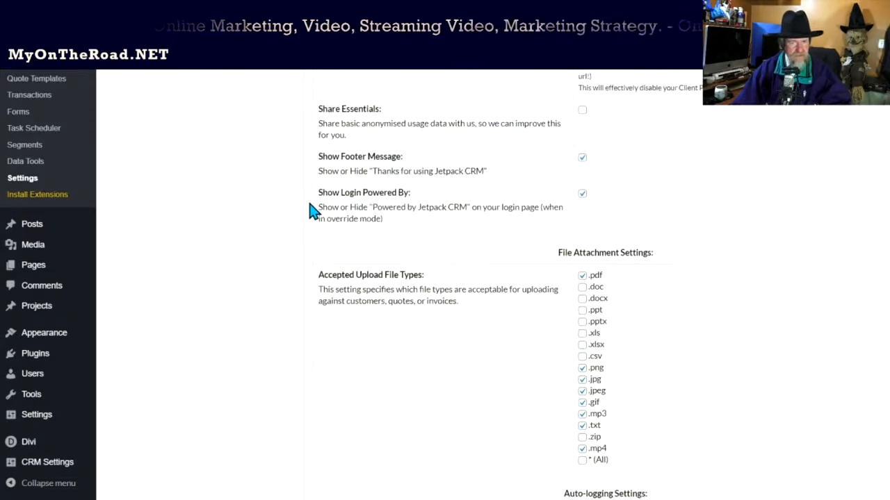
pyautogui.scroll(-6, 312, 211)
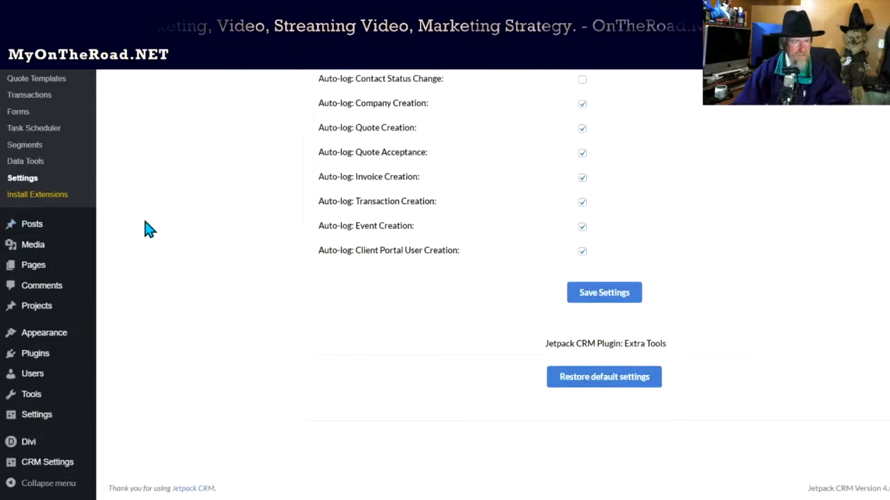
pyautogui.scroll(4, 150, 231)
pyautogui.scroll(-1, 129, 263)
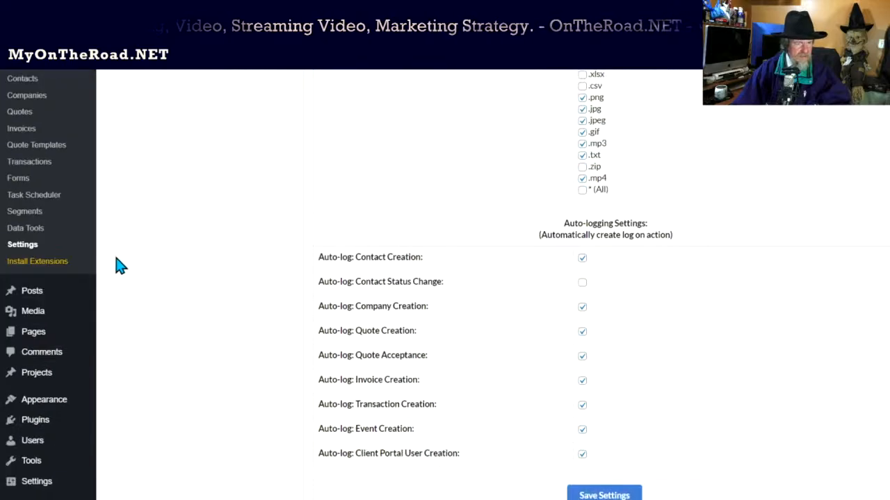
pyautogui.scroll(-2, 198, 254)
pyautogui.scroll(-1, 200, 256)
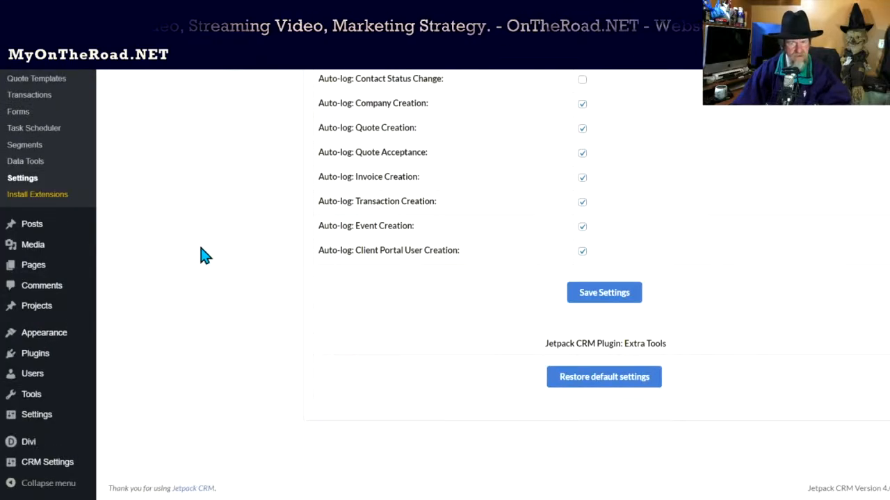
# Leave the General Settings and open the list of quote templates.
pyautogui.scroll(10, 200, 256)
pyautogui.scroll(10, 200, 256)
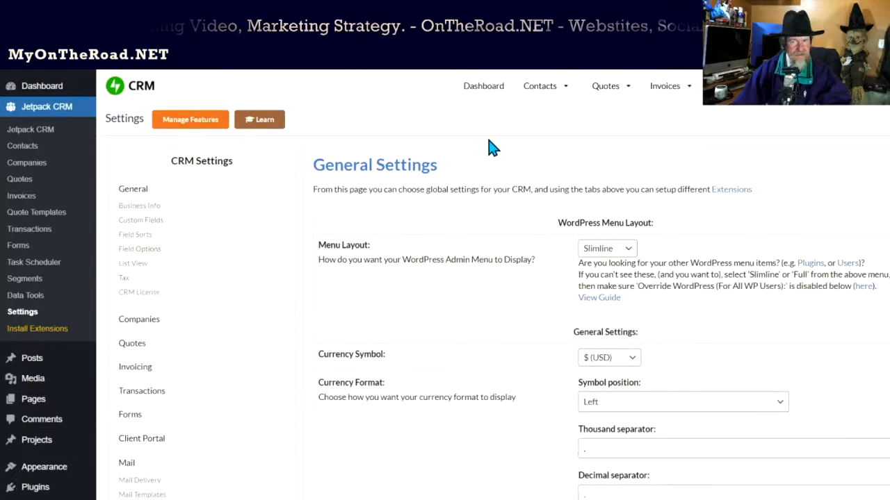
pyautogui.moveTo(787, 91)
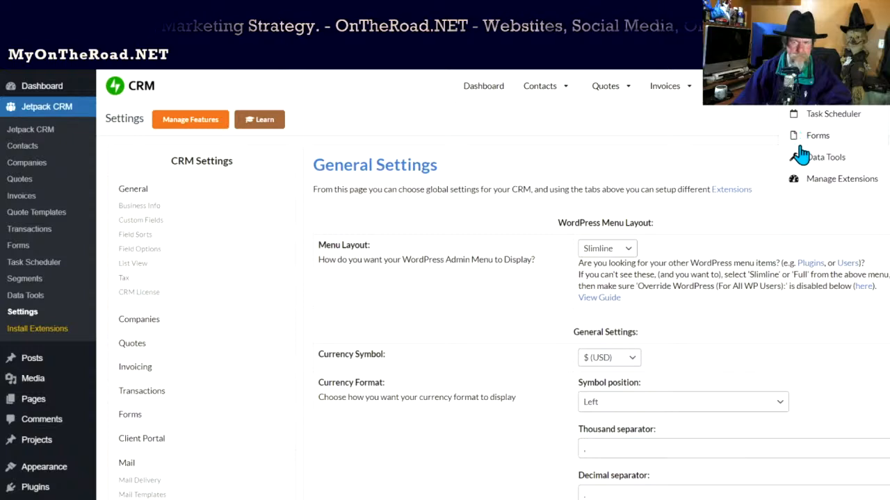
pyautogui.moveTo(560, 87)
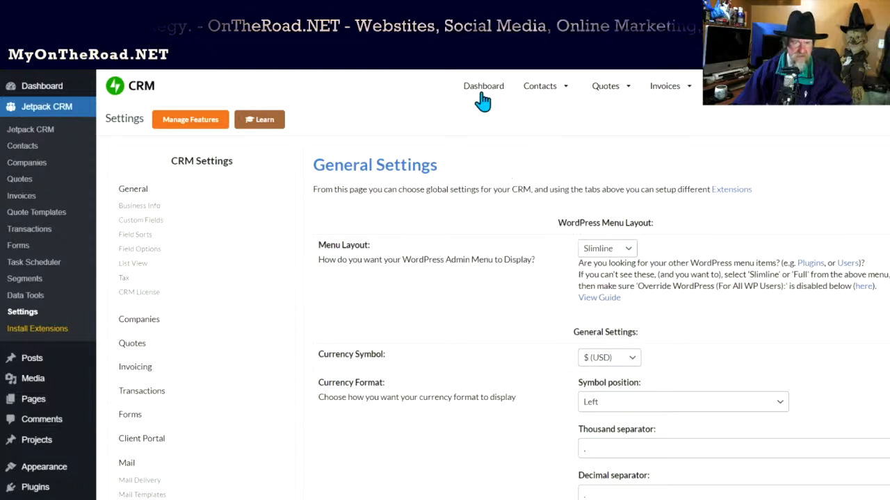
pyautogui.moveTo(616, 93)
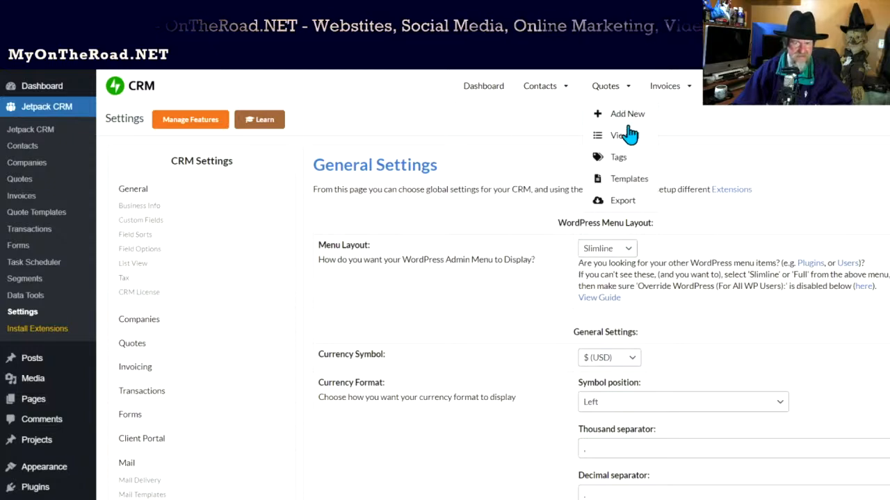
pyautogui.click(628, 182)
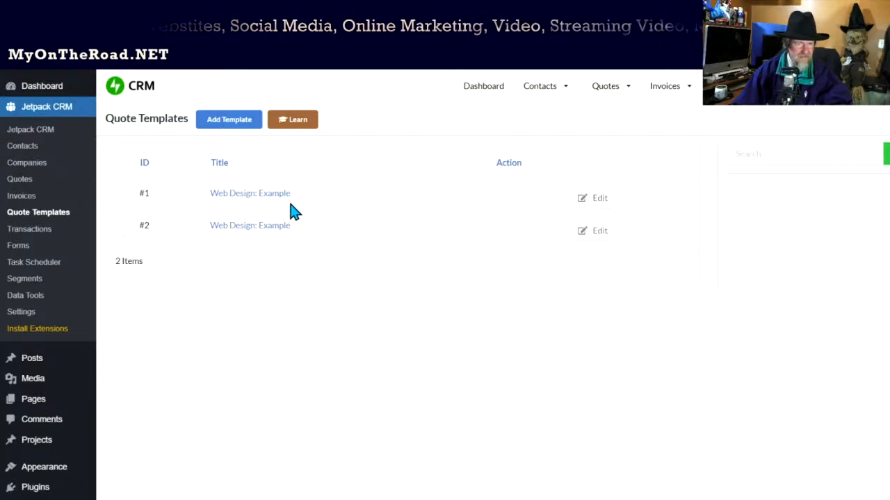
# Leave the quote templates list and open the general CRM settings page.
pyautogui.moveTo(723, 112)
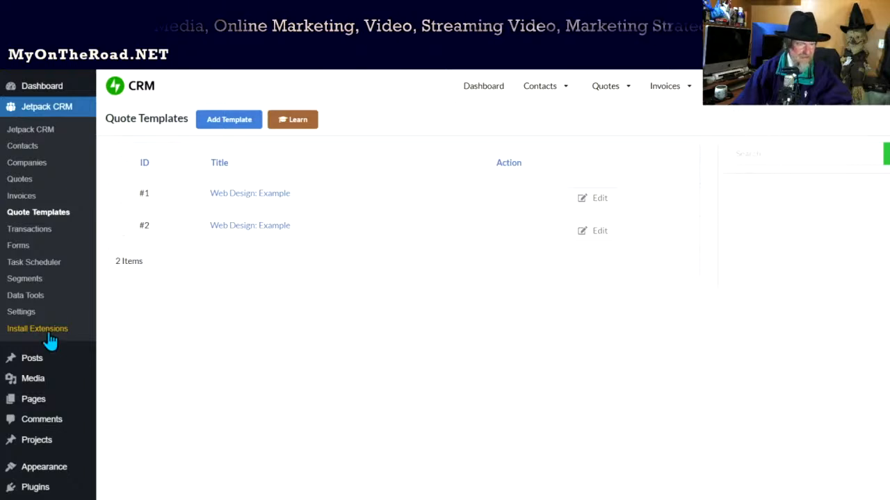
pyautogui.scroll(-1, 45, 333)
pyautogui.scroll(-1, 44, 341)
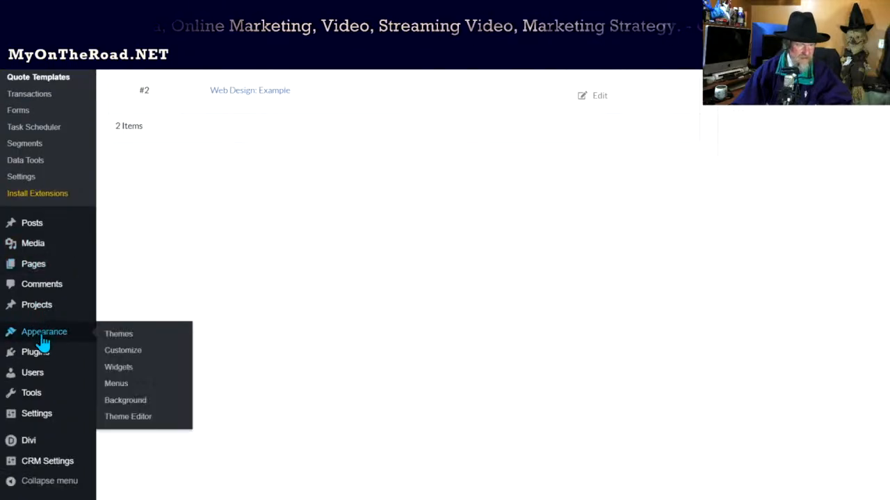
pyautogui.moveTo(48, 417)
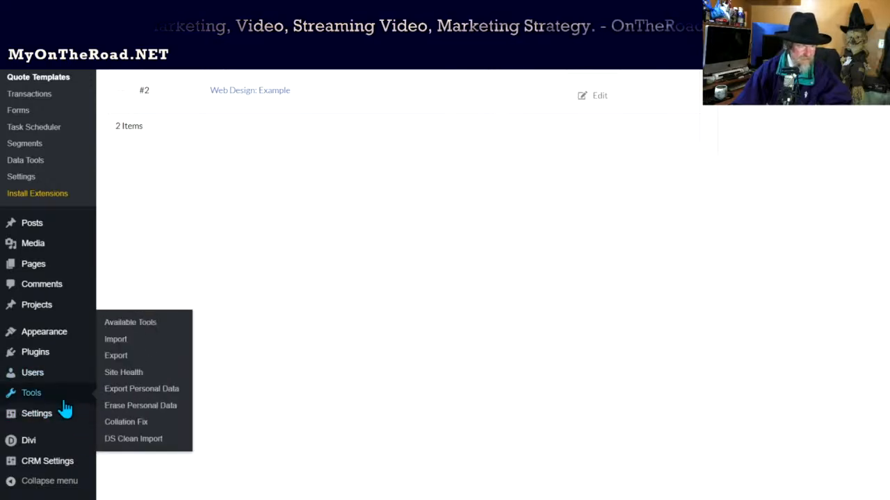
pyautogui.moveTo(67, 468)
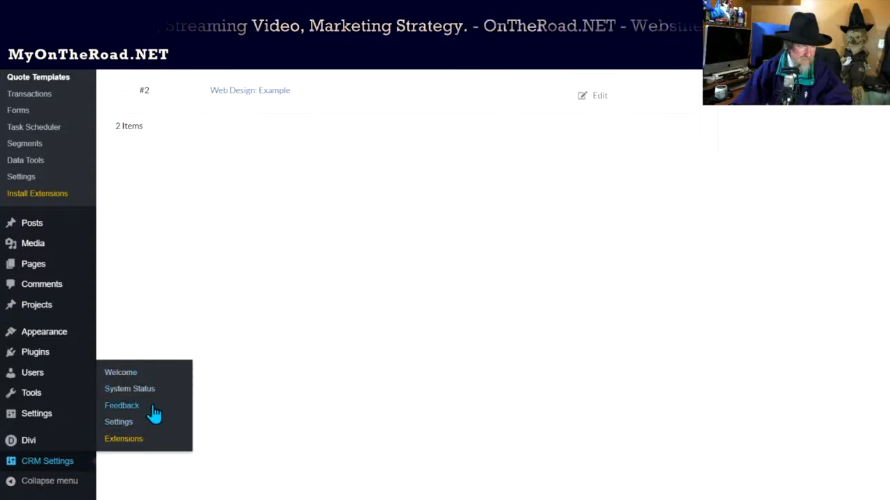
pyautogui.click(119, 423)
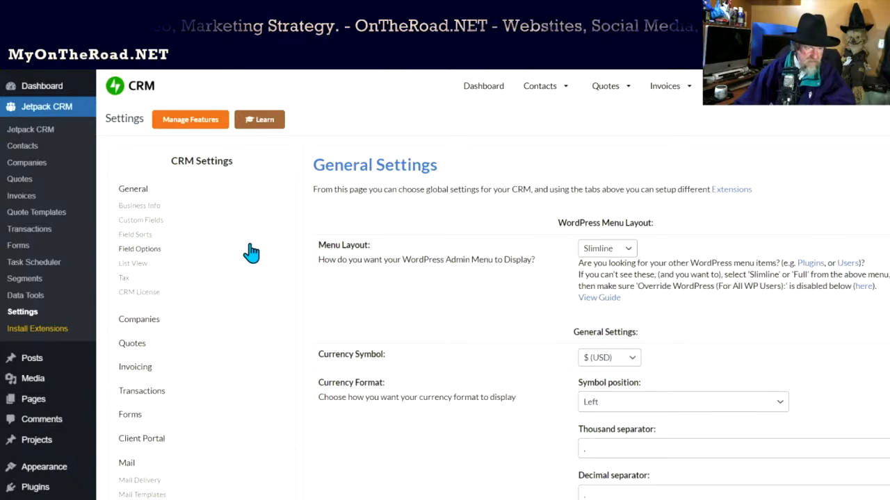
# Open the Custom Fields settings and examine the contact, file upload, company, quote, invoice, transaction and address sections.
pyautogui.click(160, 221)
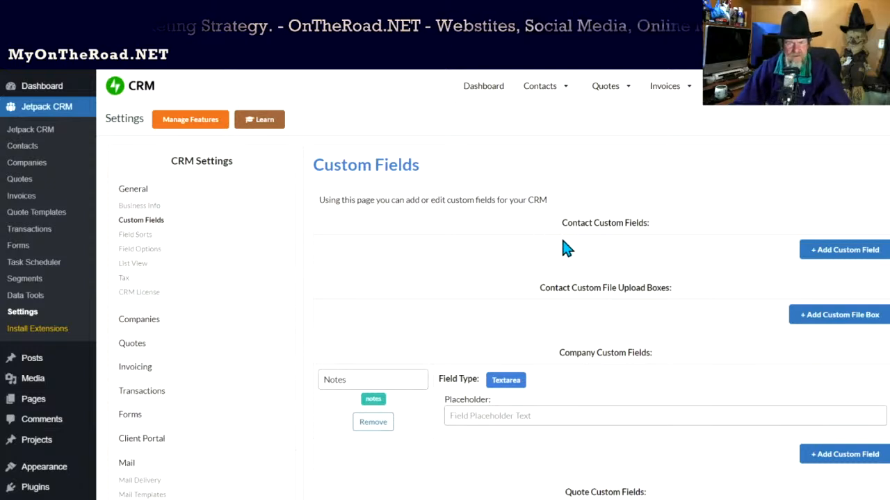
pyautogui.scroll(-1, 564, 252)
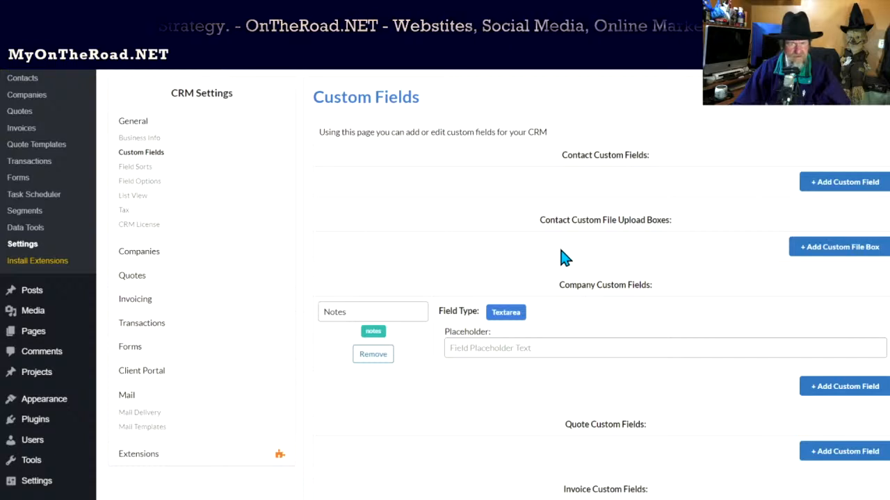
pyautogui.scroll(-1, 555, 265)
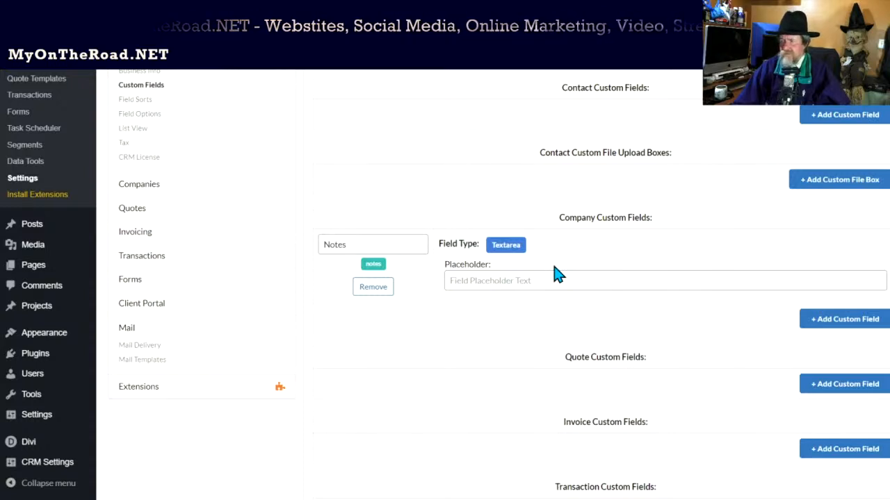
pyautogui.scroll(-2, 518, 278)
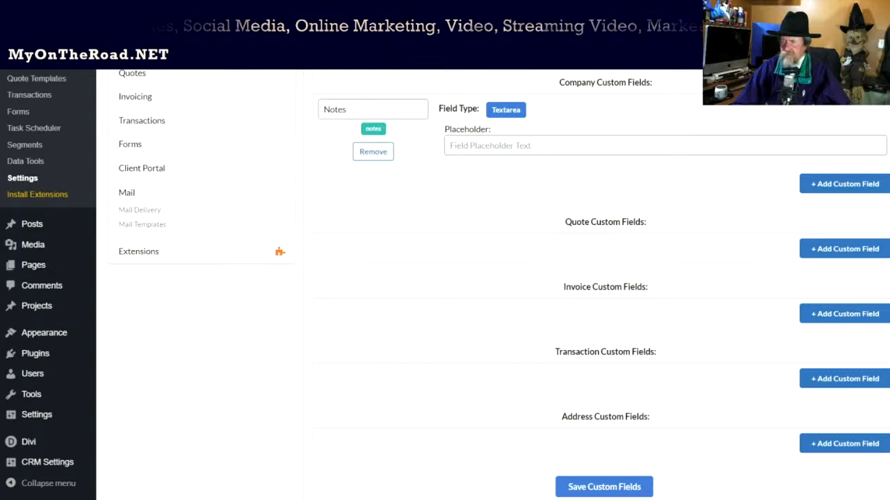
pyautogui.scroll(-1, 518, 278)
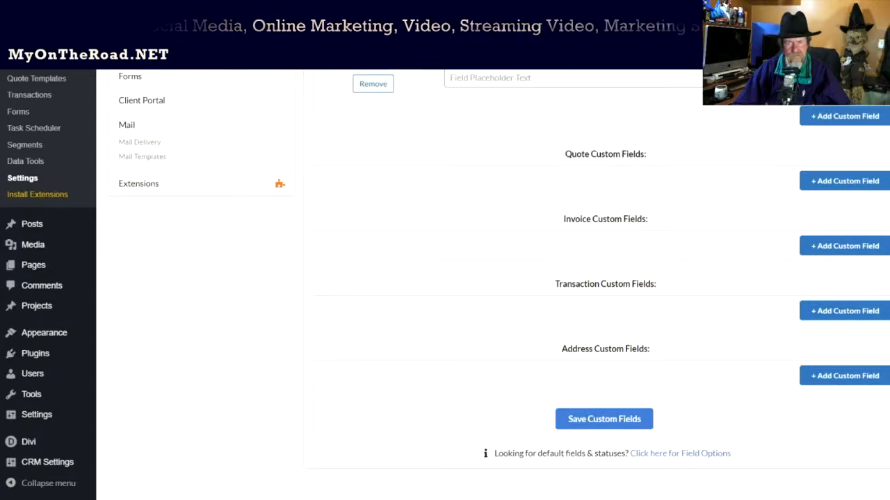
pyautogui.scroll(1, 486, 278)
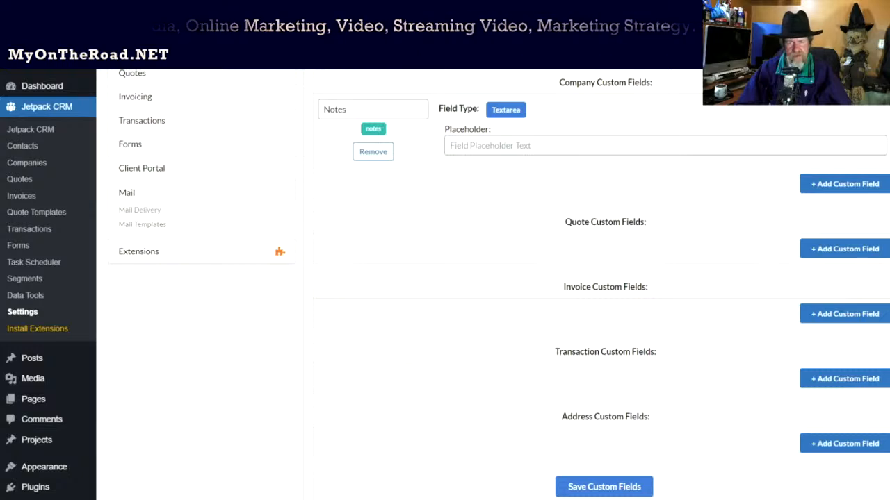
pyautogui.scroll(-1, 444, 278)
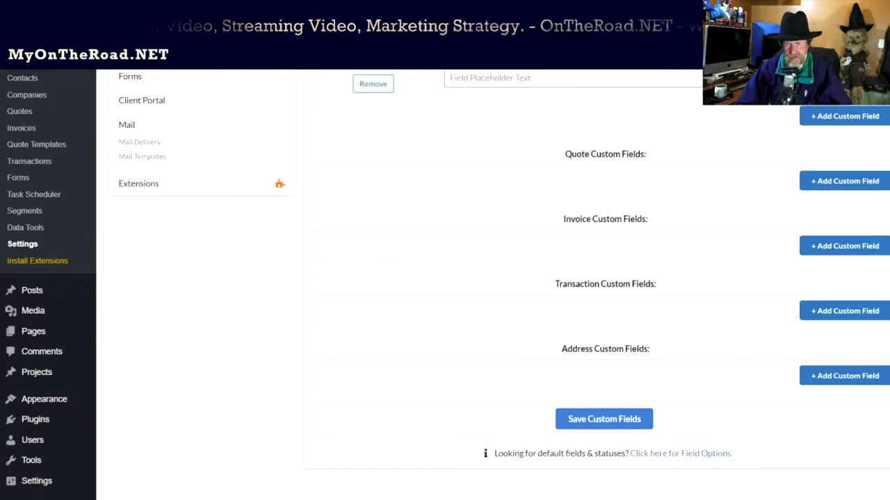
pyautogui.scroll(-1, 445, 278)
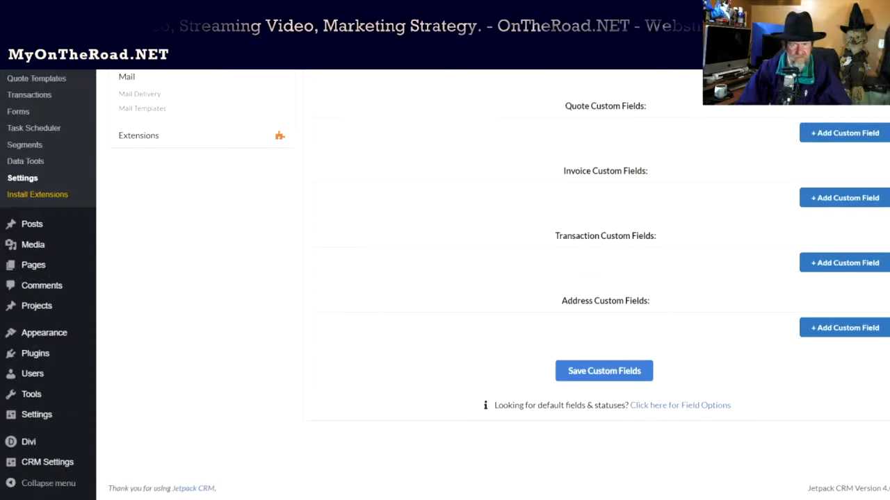
# Recheck the Custom Fields page, from the contact fields and file upload boxes to the company Notes field.
pyautogui.scroll(6, 604, 371)
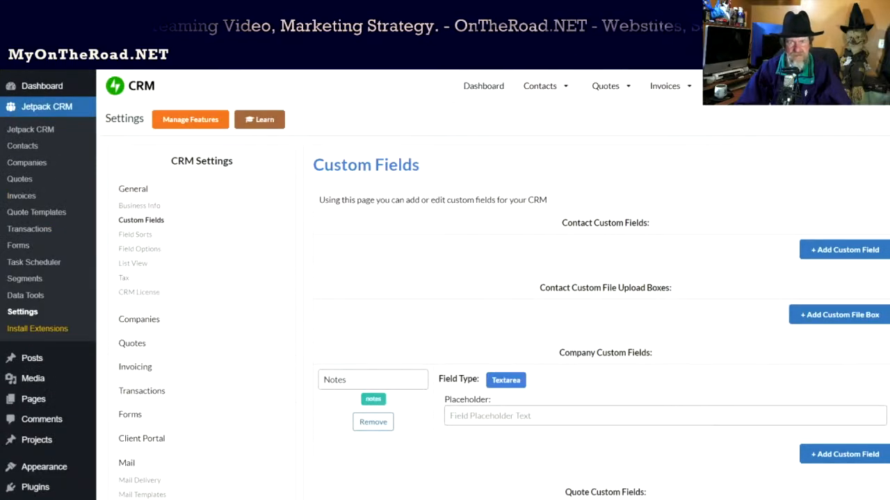
pyautogui.scroll(-2, 604, 370)
pyautogui.scroll(2, 604, 370)
pyautogui.scroll(-1, 604, 371)
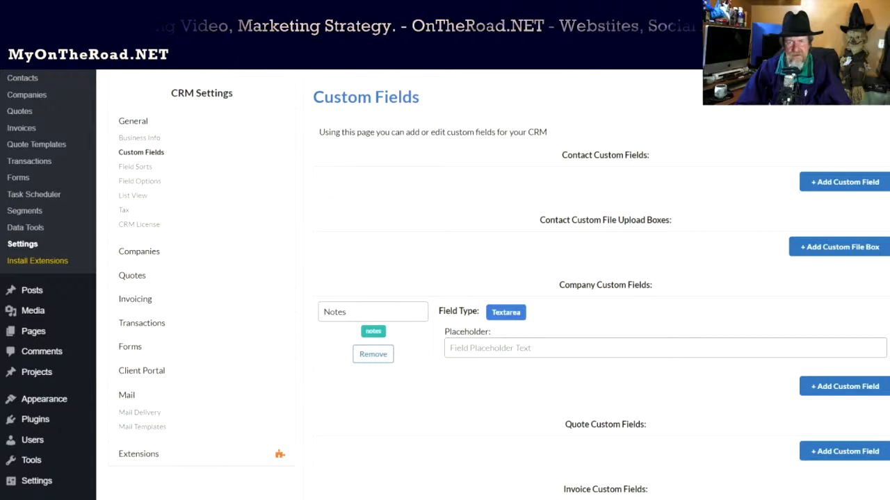
pyautogui.scroll(-1, 604, 370)
pyautogui.scroll(2, 604, 371)
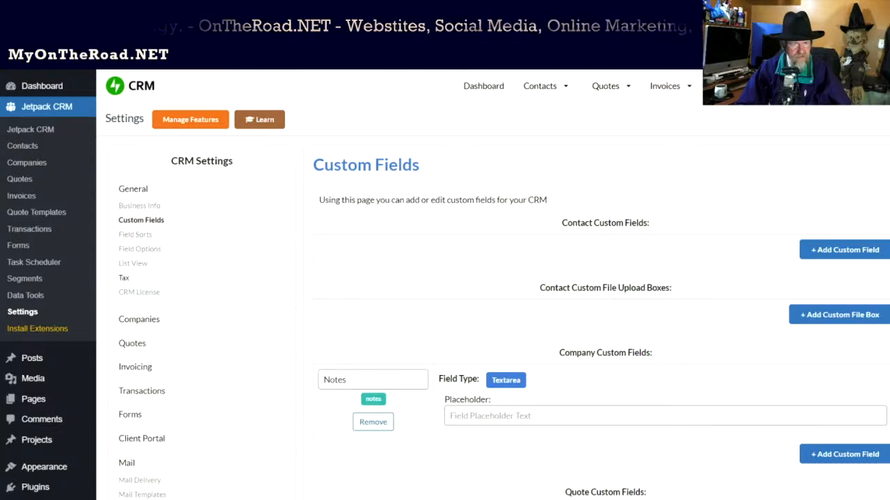
pyautogui.scroll(-2, 604, 292)
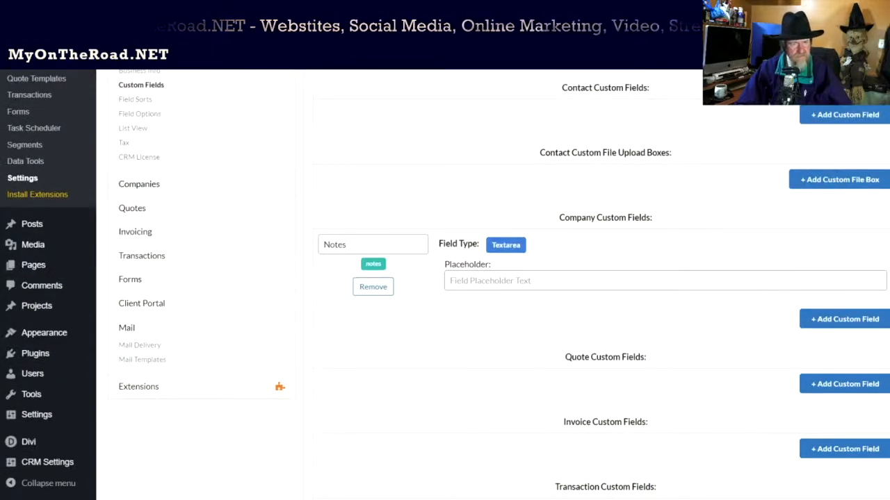
pyautogui.scroll(1, 604, 291)
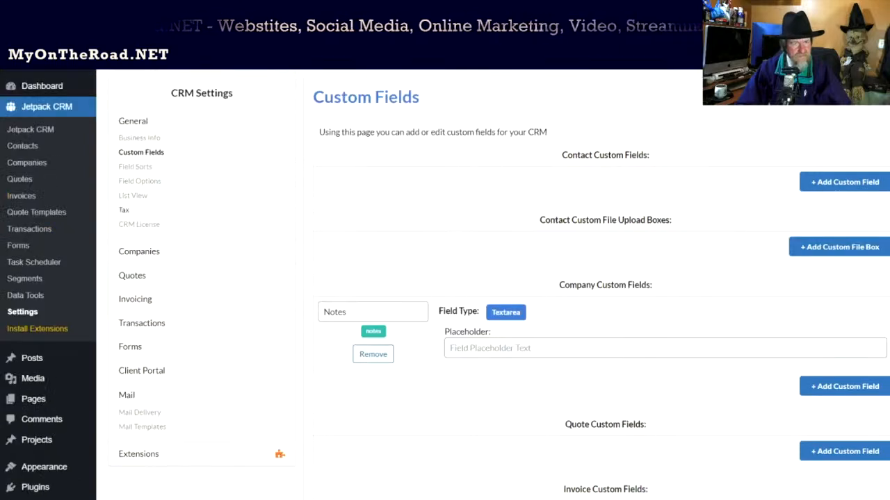
# Open the Field Sorts settings and examine the order of the address fields.
pyautogui.click(139, 169)
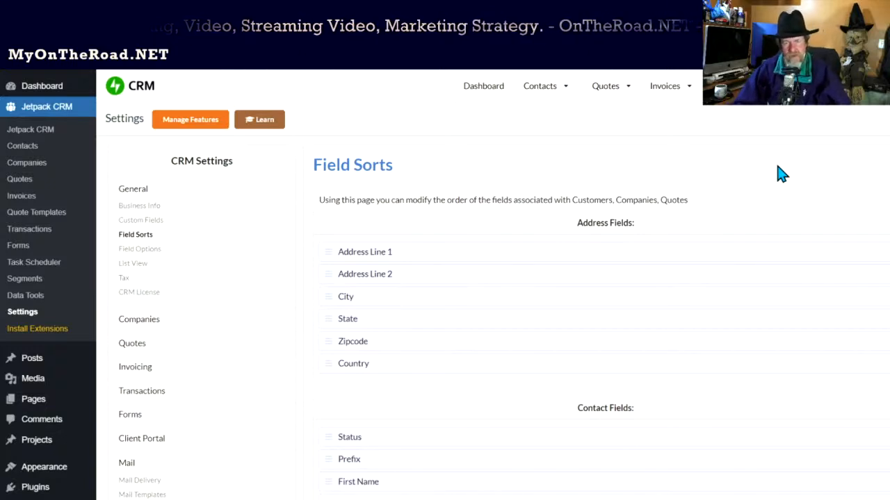
pyautogui.scroll(-1, 703, 212)
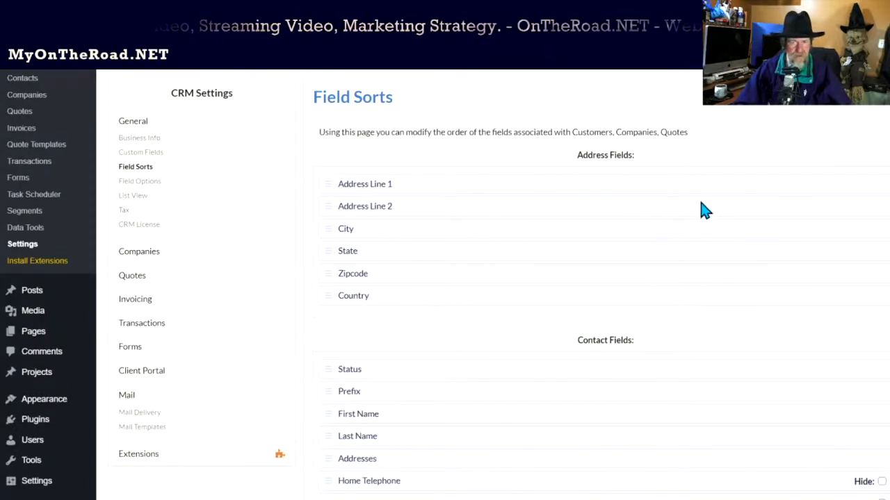
pyautogui.scroll(-1, 703, 209)
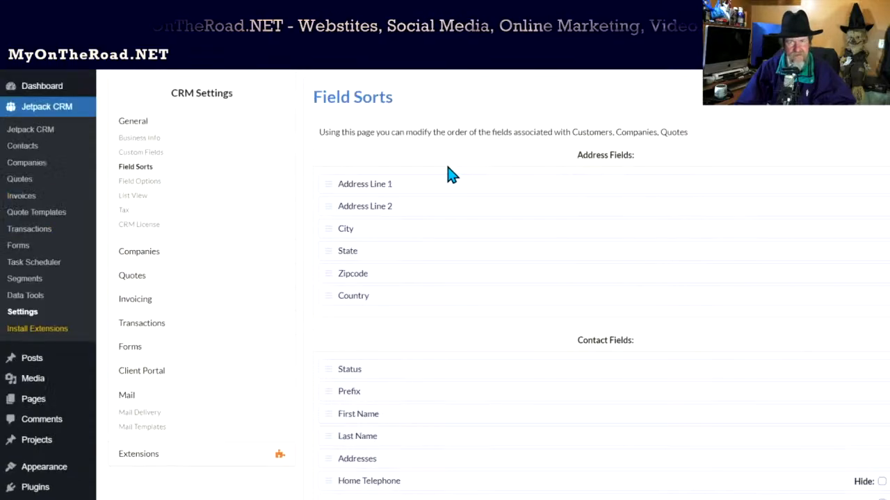
pyautogui.scroll(2, 447, 174)
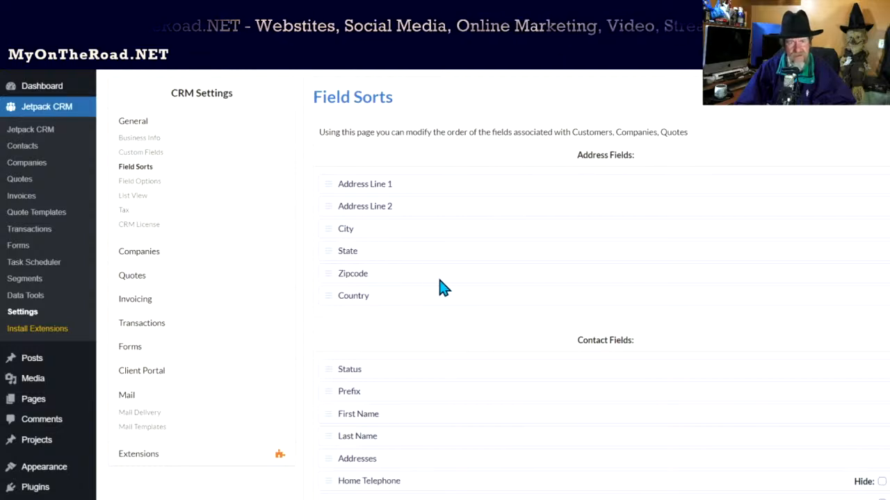
pyautogui.scroll(-2, 444, 288)
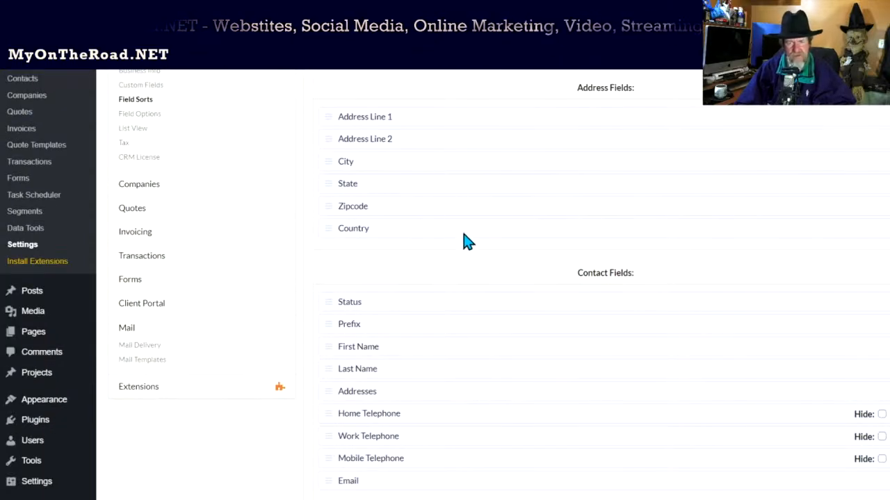
# Examine the order and hide options of the contact and company fields in the Field Sorts settings.
pyautogui.scroll(-2, 462, 243)
pyautogui.scroll(-2, 438, 292)
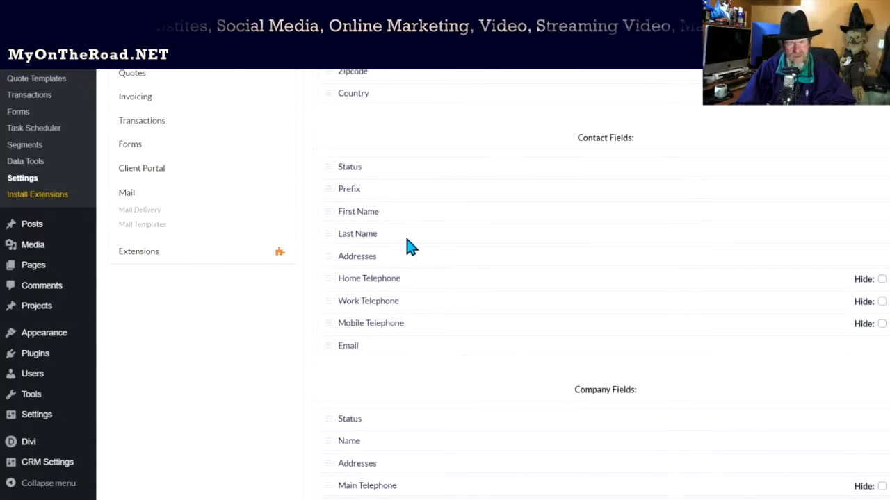
pyautogui.scroll(-2, 410, 244)
pyautogui.scroll(2, 410, 244)
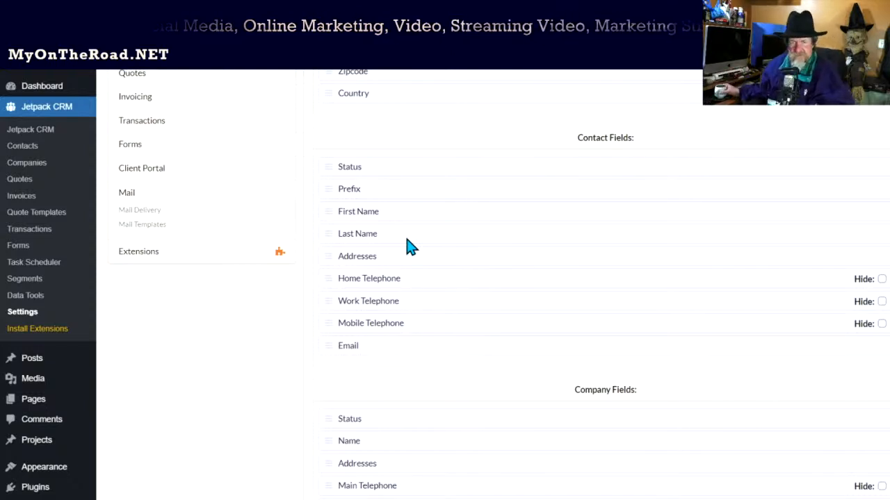
pyautogui.scroll(-4, 411, 250)
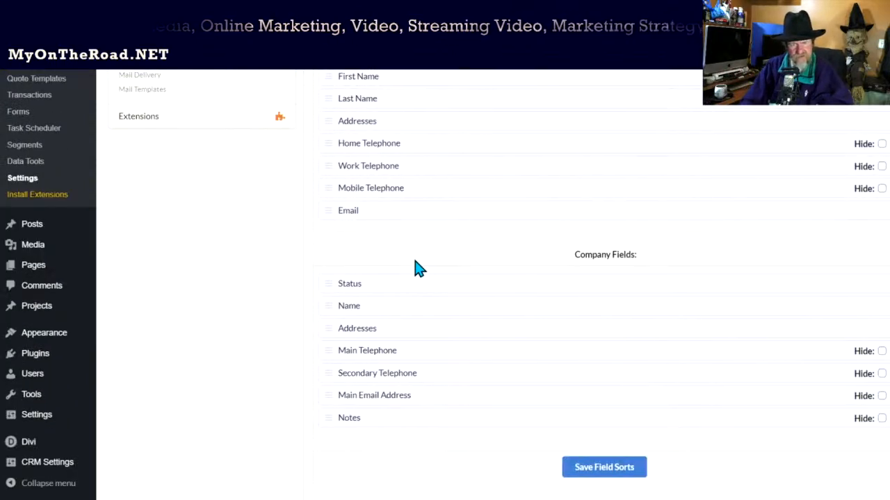
pyautogui.scroll(-2, 417, 269)
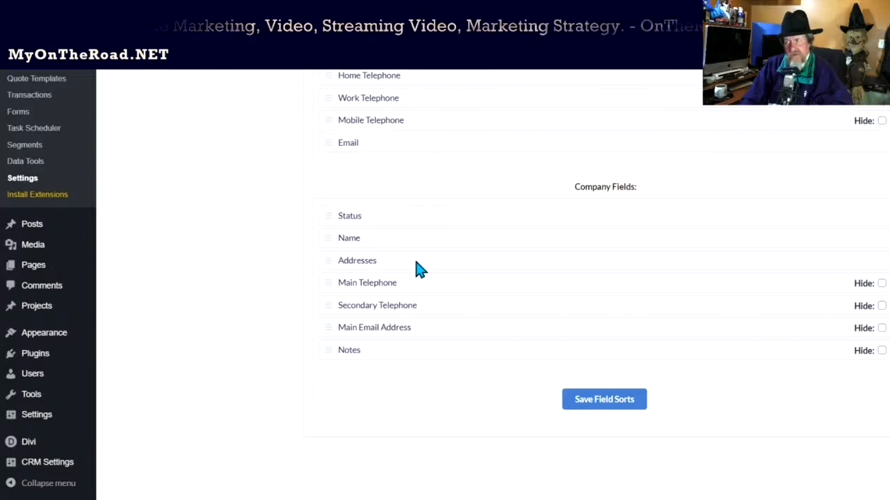
pyautogui.scroll(-1, 417, 268)
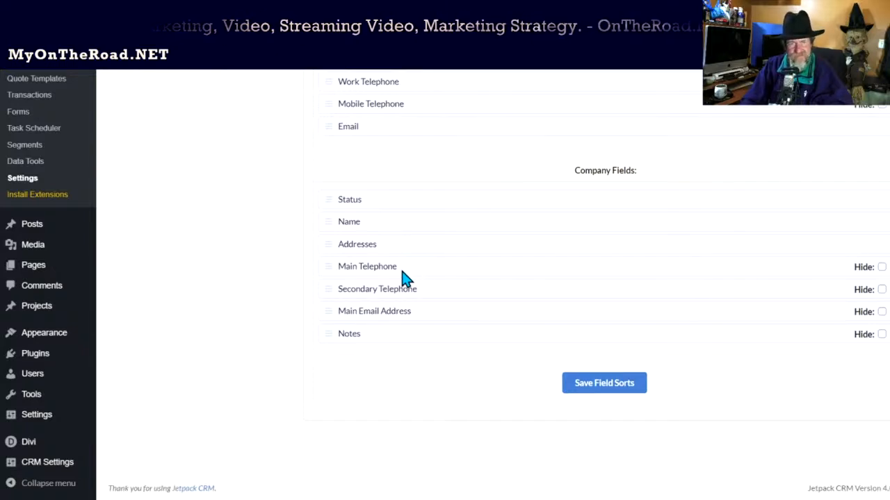
# Open the Field Options settings and examine the general options, contact statuses, prefixes, quick-filters and default status.
pyautogui.scroll(7, 403, 278)
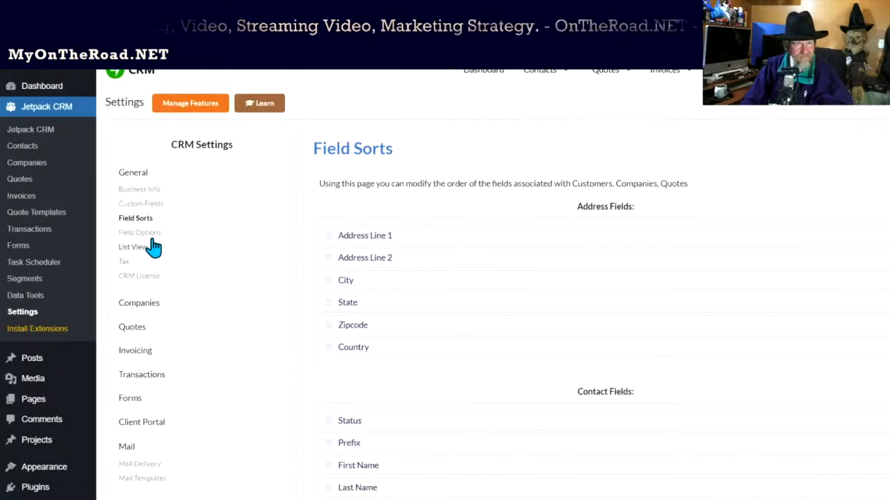
pyautogui.click(148, 235)
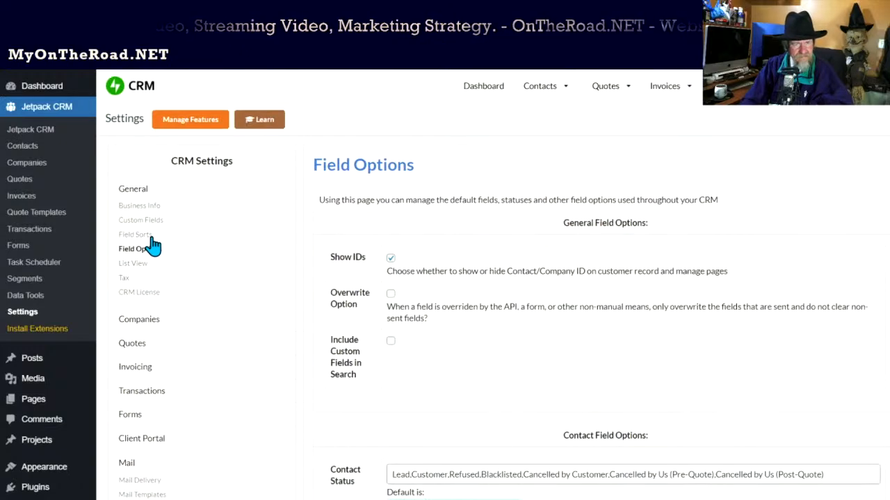
pyautogui.scroll(-3, 497, 308)
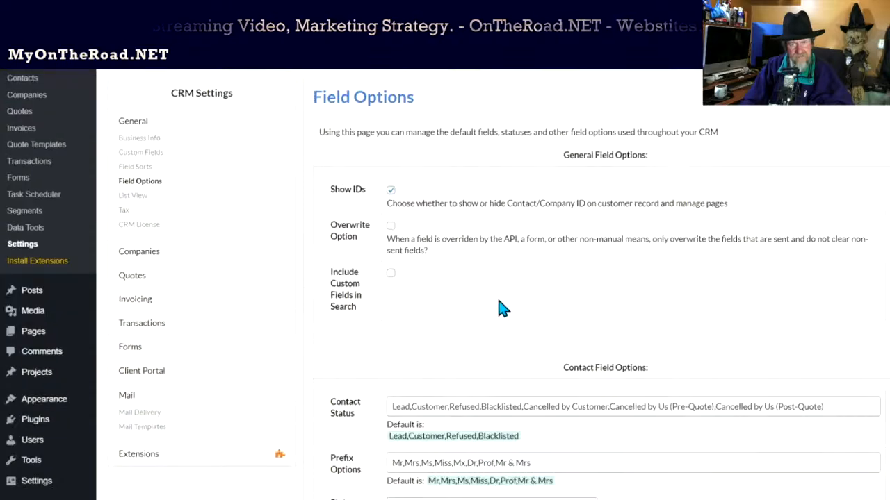
pyautogui.scroll(2, 499, 307)
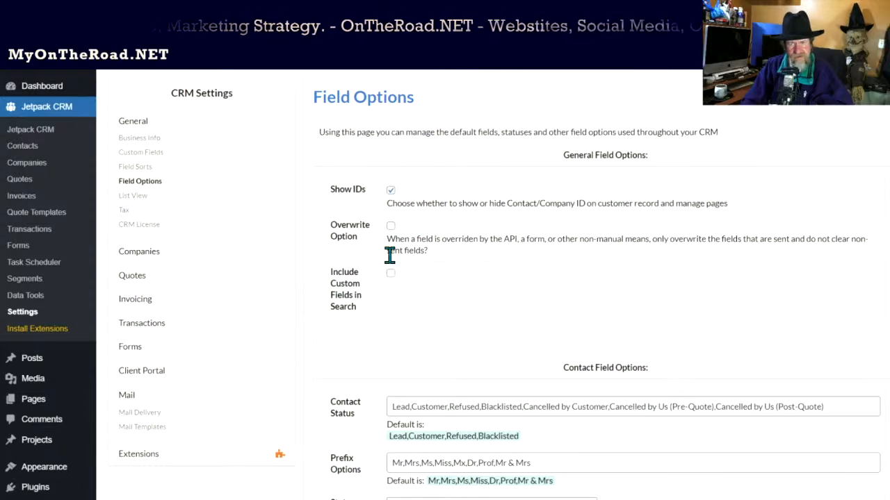
pyautogui.scroll(-4, 400, 259)
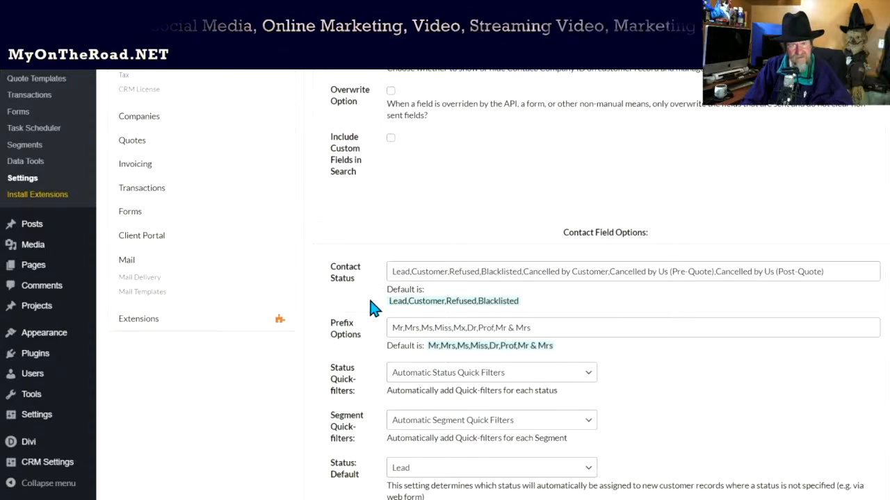
pyautogui.scroll(-1, 370, 308)
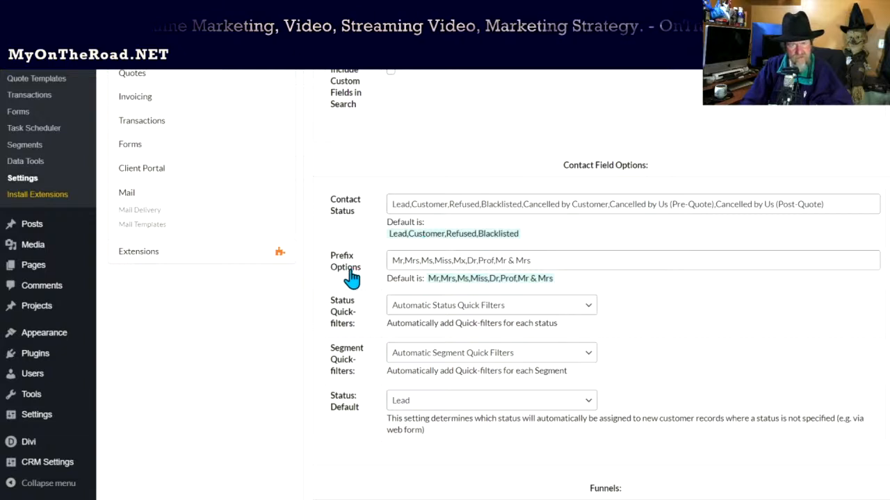
pyautogui.scroll(-1, 352, 277)
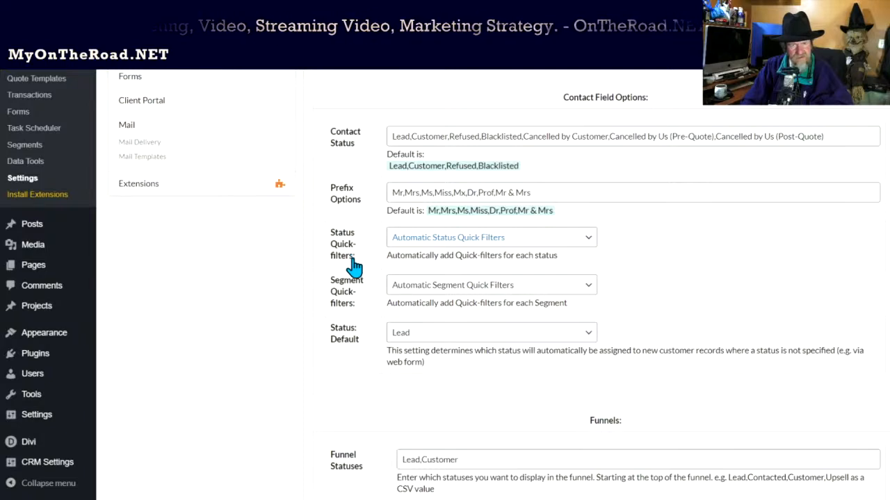
# Examine the default contact status and the status quick-filter choices in the Field Options settings.
pyautogui.scroll(-1, 353, 264)
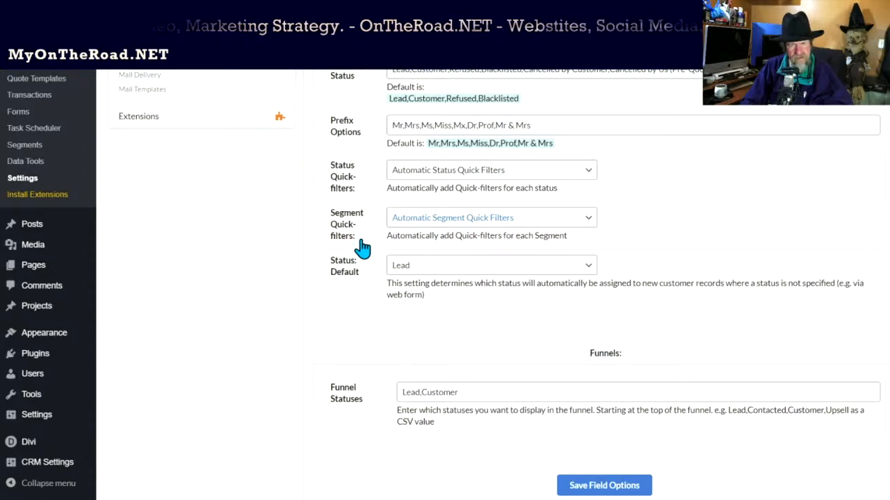
pyautogui.scroll(-1, 369, 283)
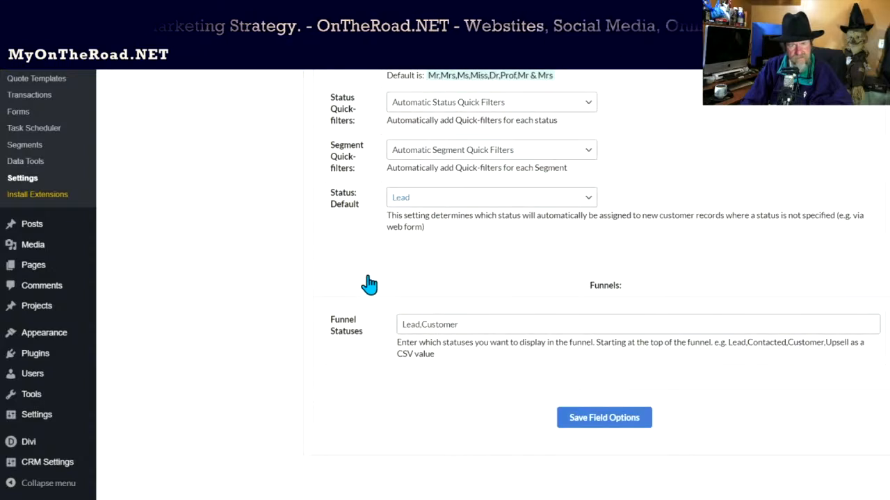
pyautogui.click(588, 207)
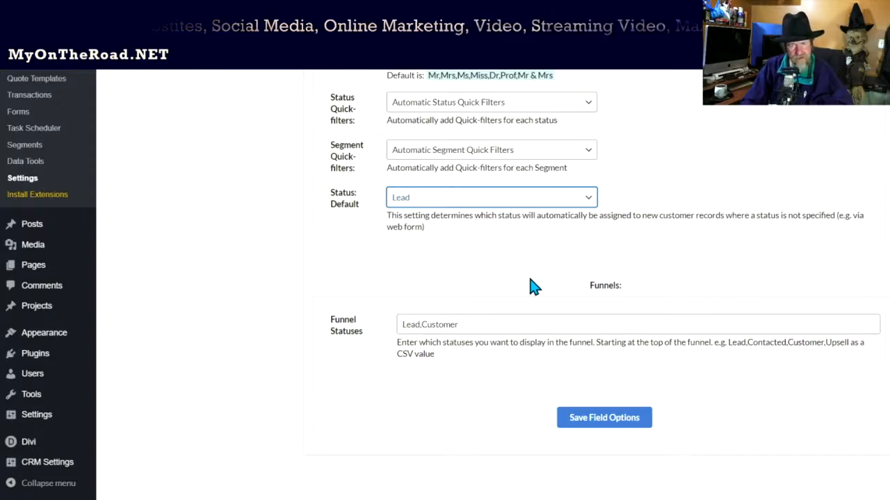
pyautogui.click(629, 217)
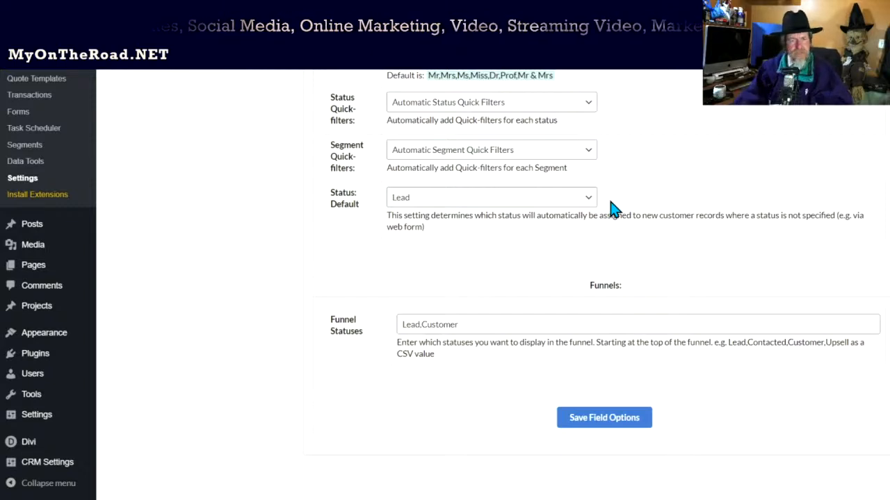
pyautogui.scroll(1, 554, 244)
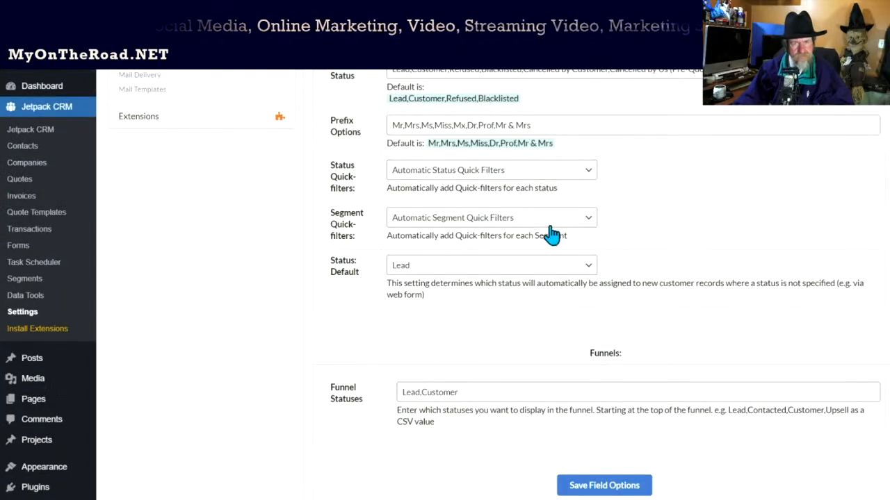
pyautogui.click(588, 173)
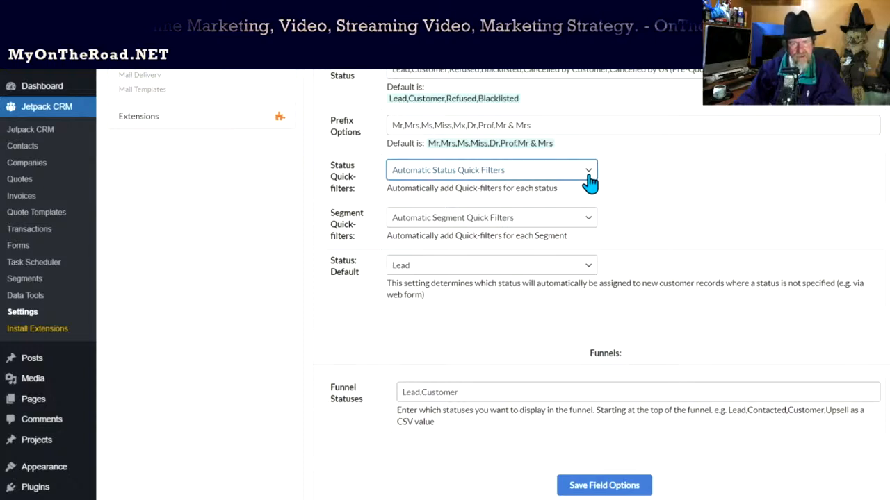
pyautogui.click(617, 175)
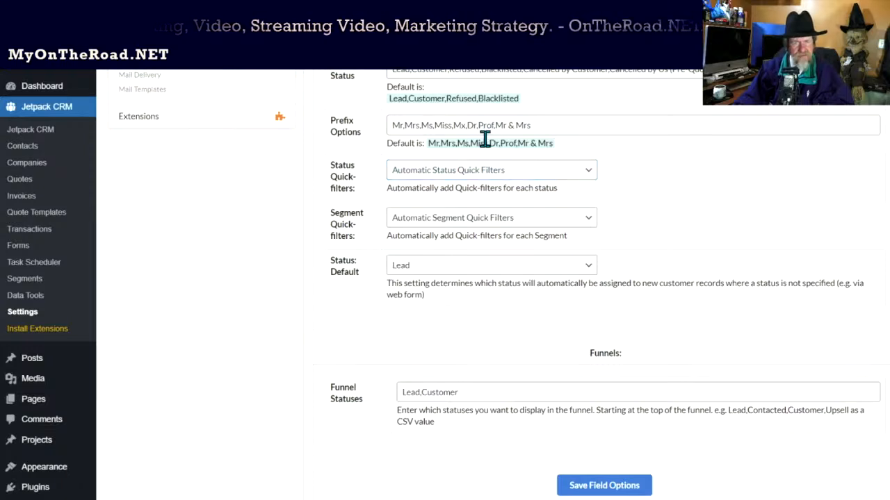
# Recheck the Contact Status list and examine the funnel statuses at the end of the Field Options page.
pyautogui.scroll(1, 532, 128)
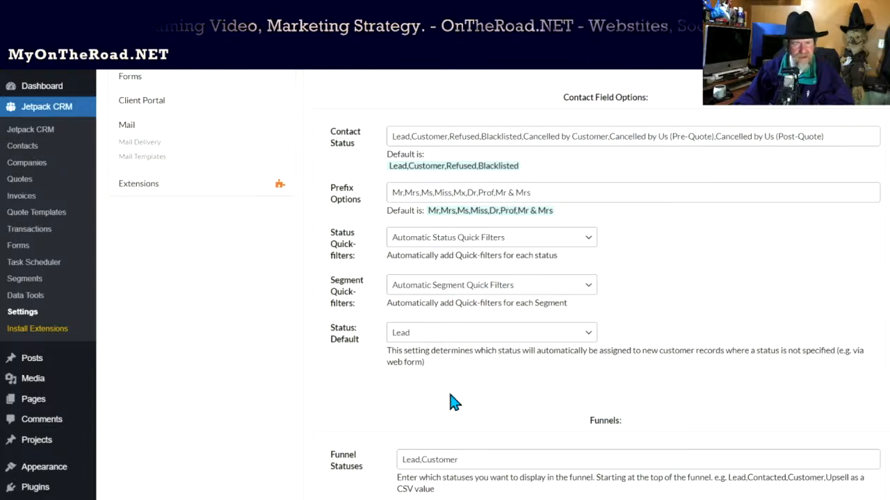
pyautogui.click(858, 136)
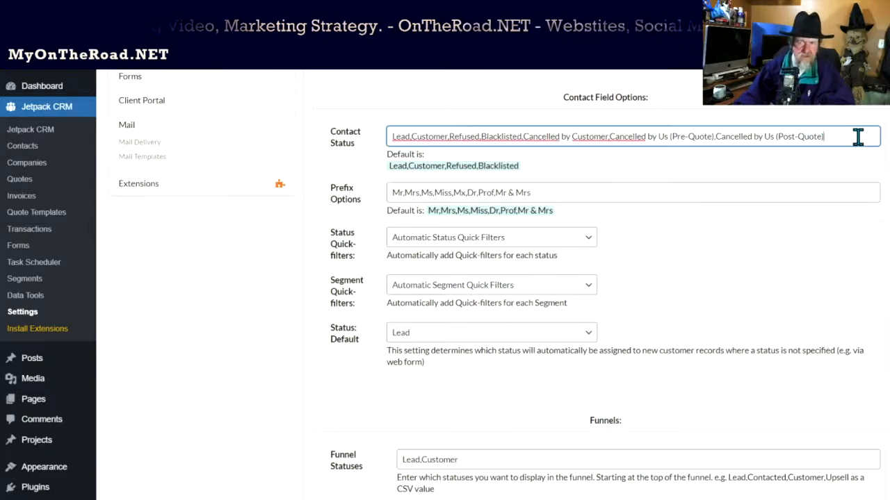
pyautogui.click(625, 176)
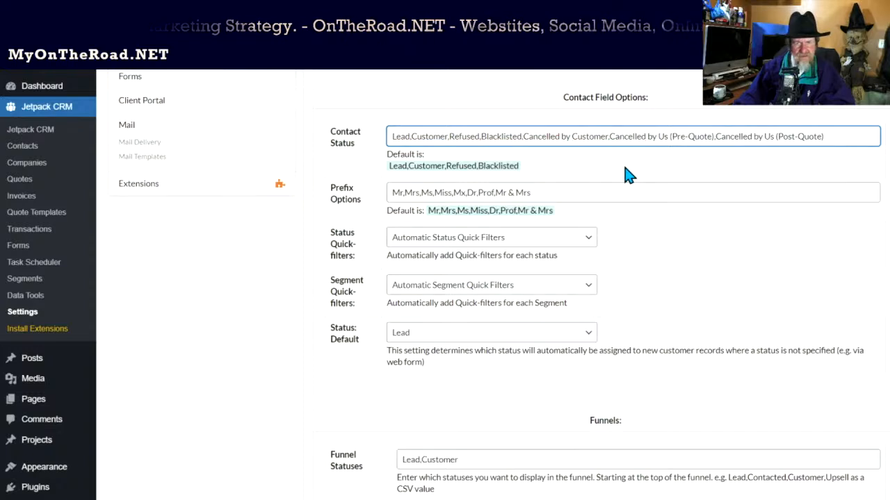
pyautogui.scroll(-1, 695, 227)
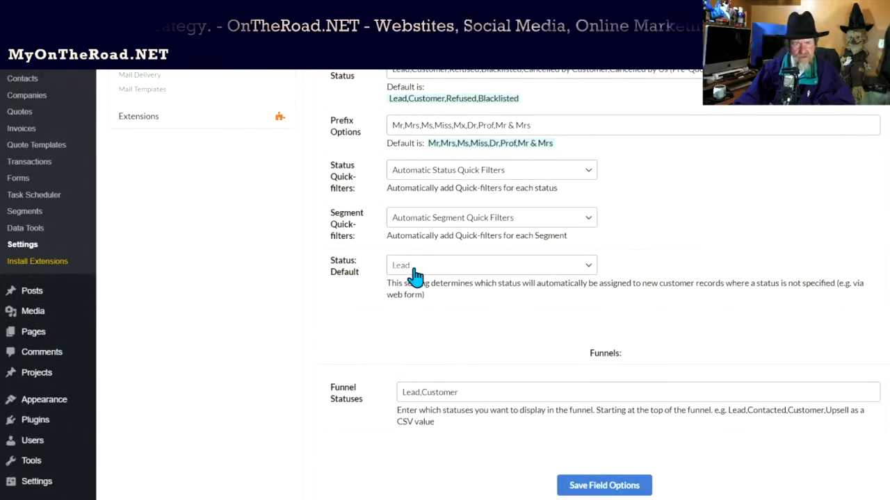
pyautogui.scroll(-1, 577, 316)
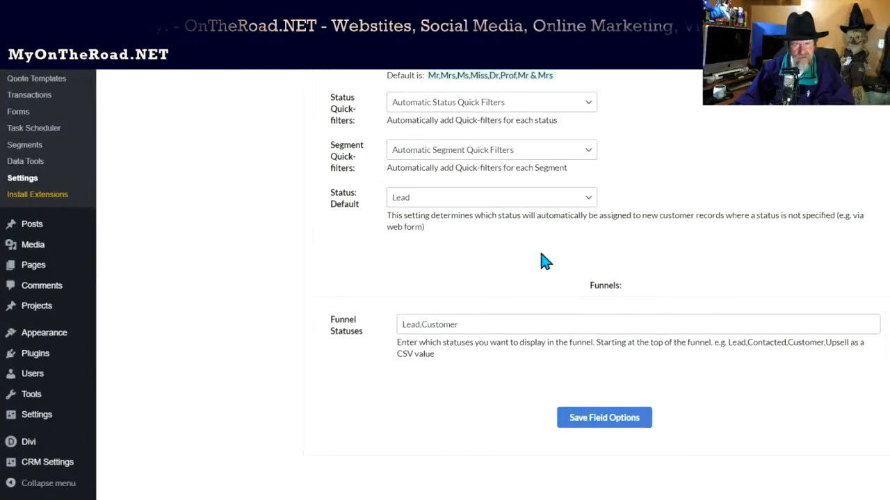
pyautogui.scroll(-1, 653, 295)
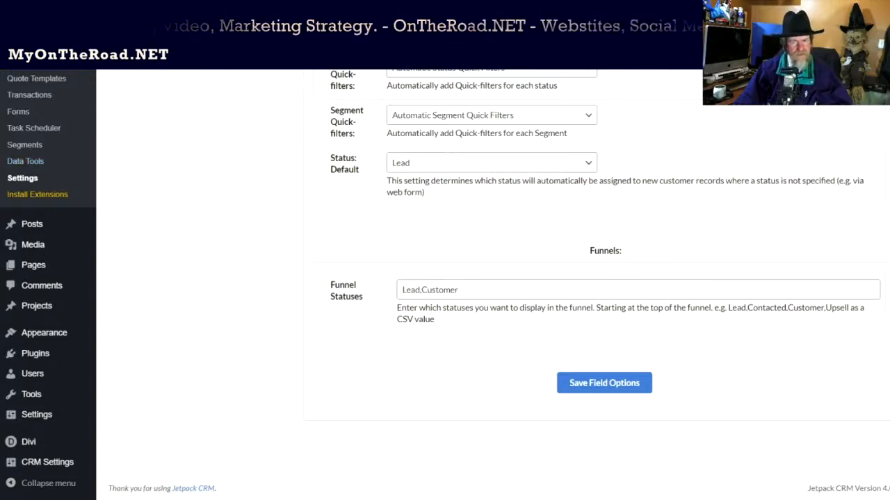
# Look through the List View, Tax and CRM License settings pages in turn.
pyautogui.scroll(7, 487, 278)
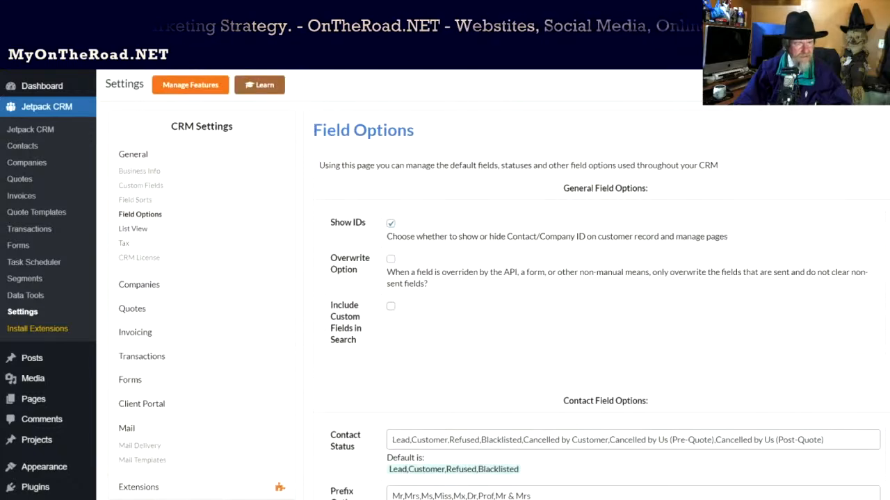
pyautogui.click(133, 229)
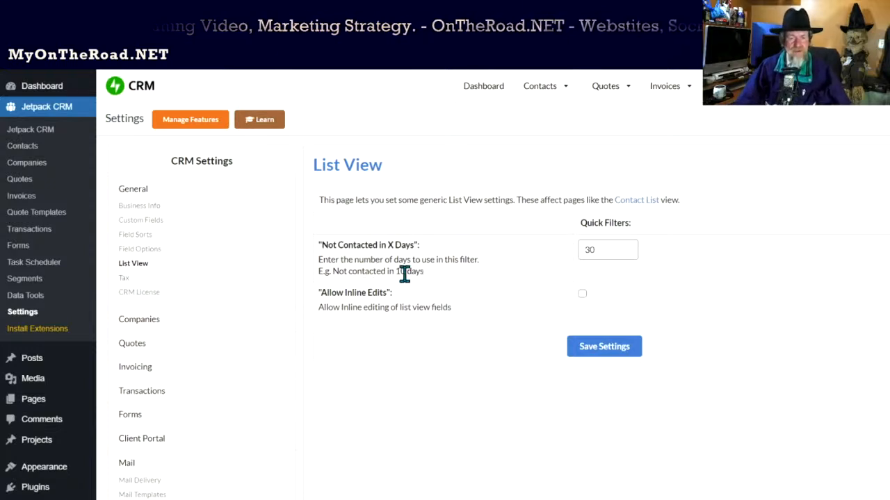
pyautogui.click(128, 280)
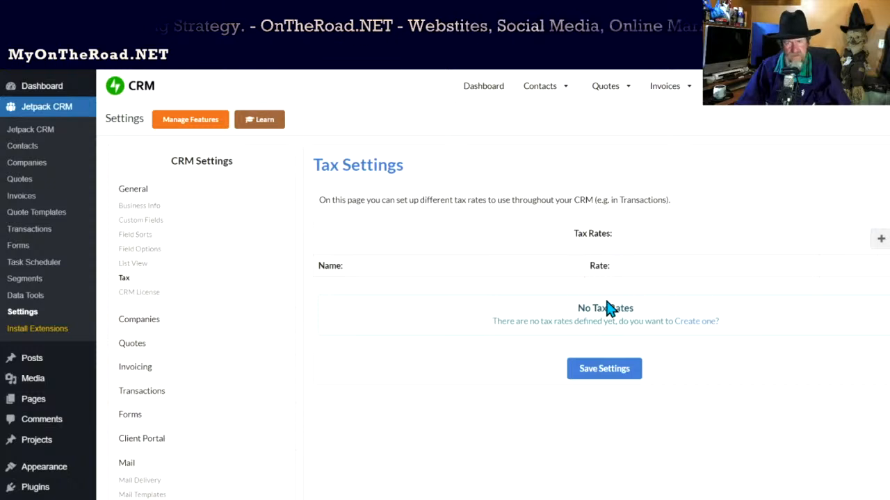
pyautogui.click(147, 303)
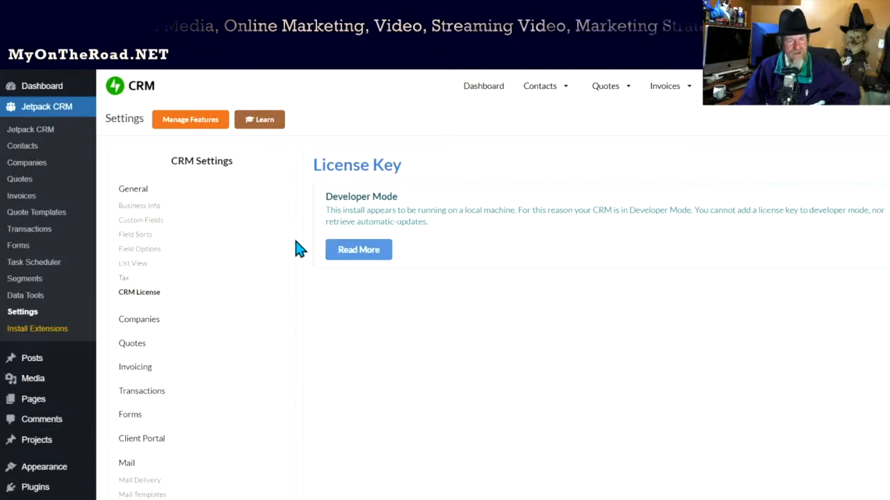
# Review the Companies, Quotes and Invoicing settings pages, including the invoice reference and extra information options.
pyautogui.click(141, 324)
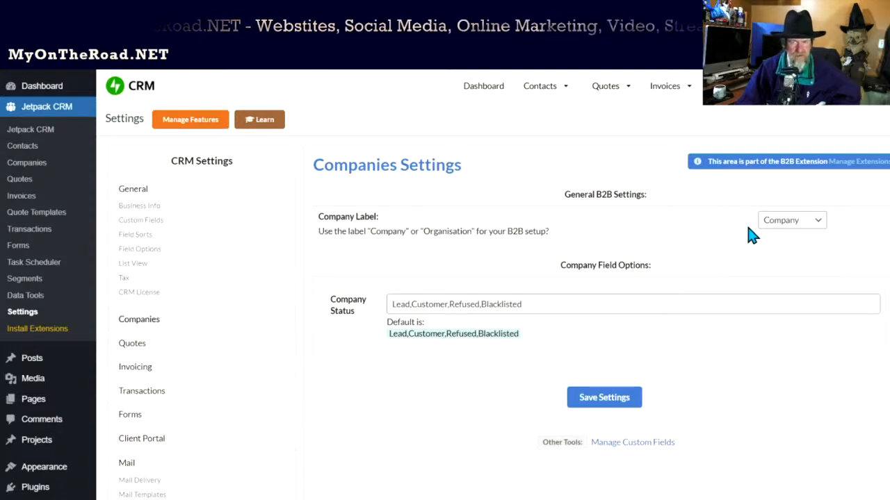
pyautogui.click(132, 344)
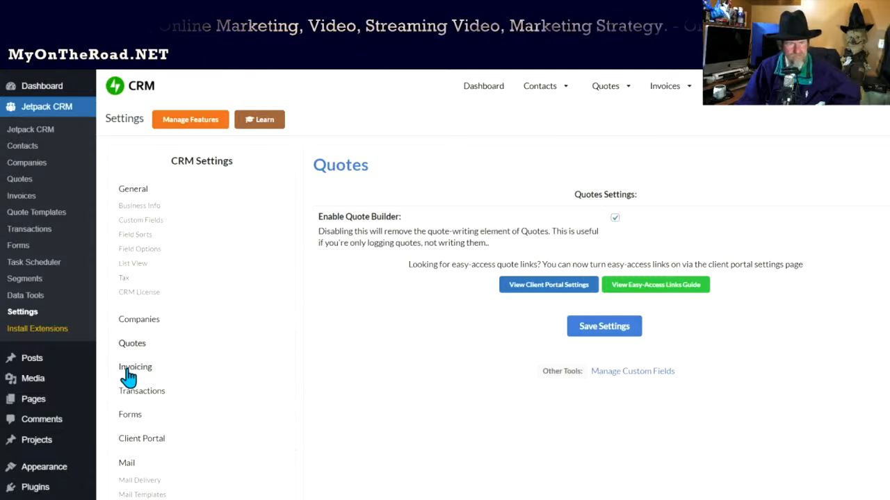
pyautogui.click(132, 369)
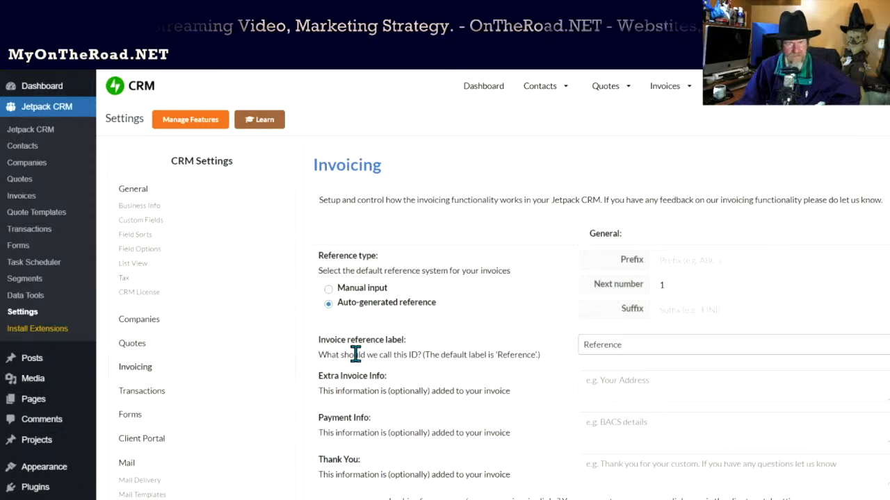
pyautogui.scroll(-1, 360, 357)
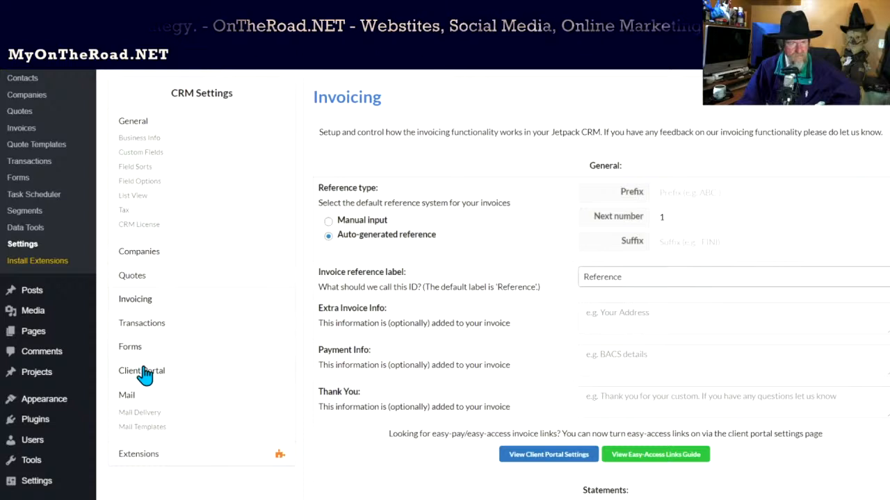
# Open the Transactions settings and examine the shipping, date, total value and transaction status options.
pyautogui.click(132, 325)
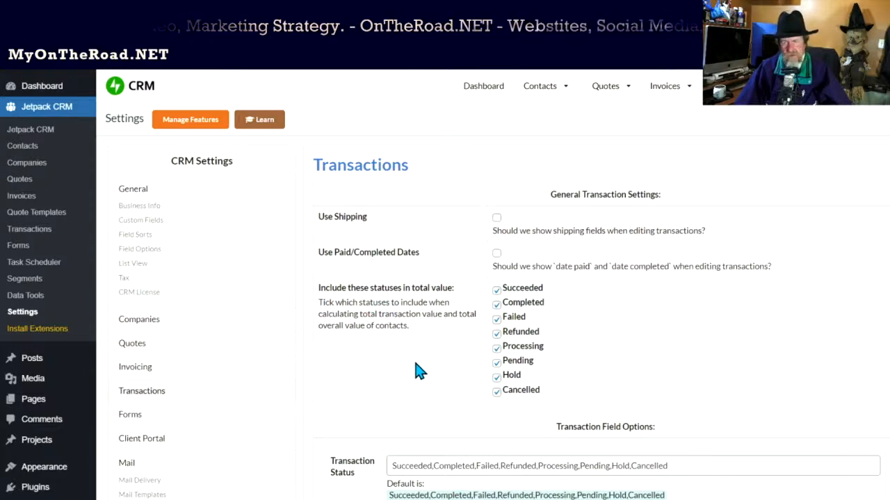
pyautogui.scroll(-1, 419, 371)
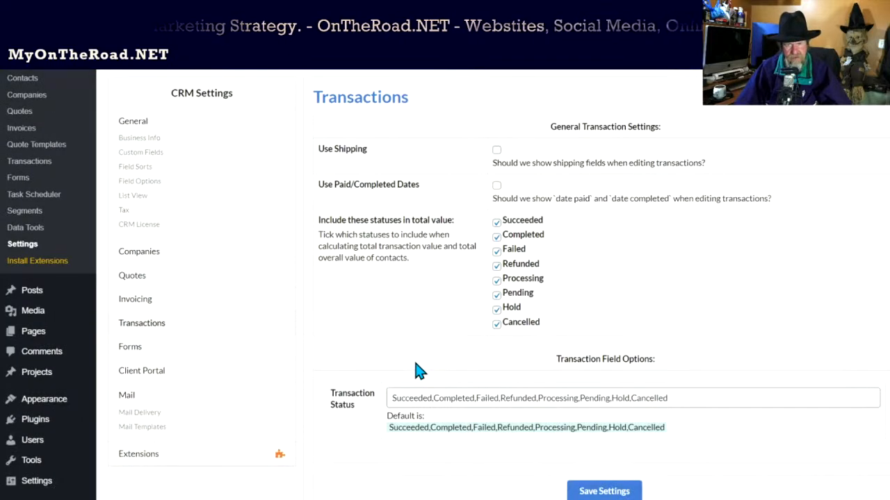
pyautogui.scroll(-1, 419, 371)
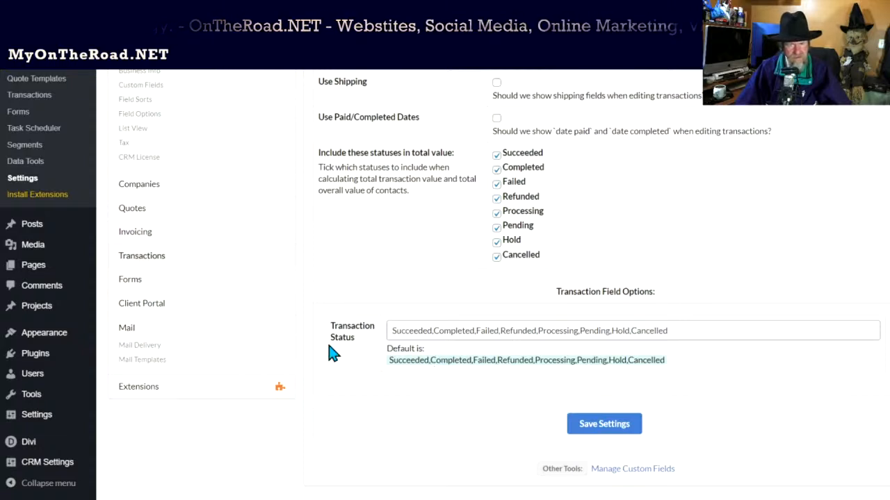
pyautogui.scroll(1, 148, 236)
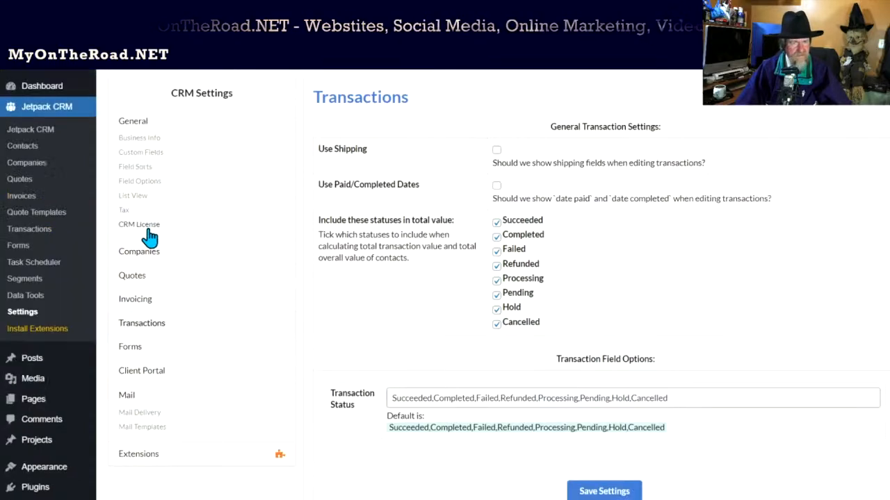
# Turn off "Show powered by Jetpack CRM" in the Forms settings and save the change.
pyautogui.click(139, 355)
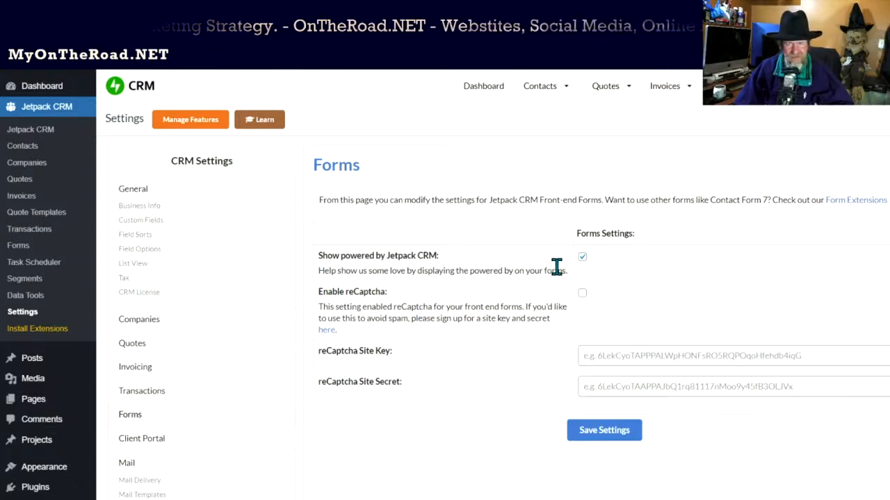
pyautogui.click(582, 257)
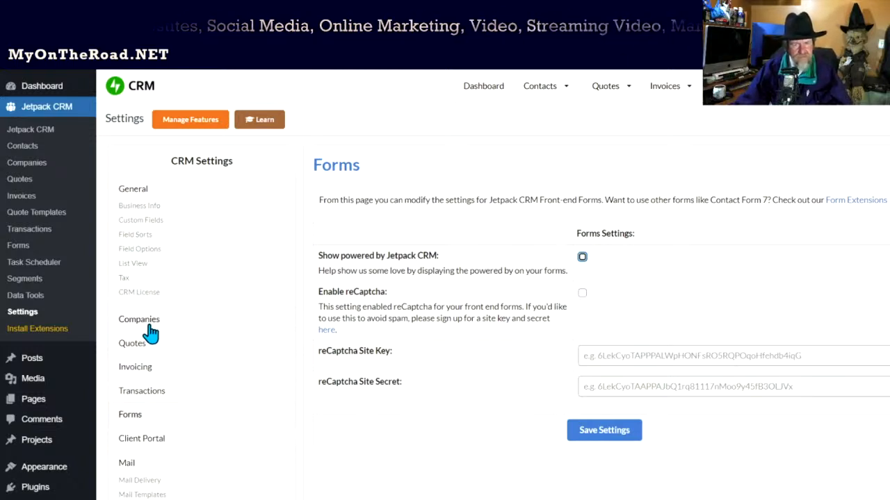
pyautogui.click(599, 435)
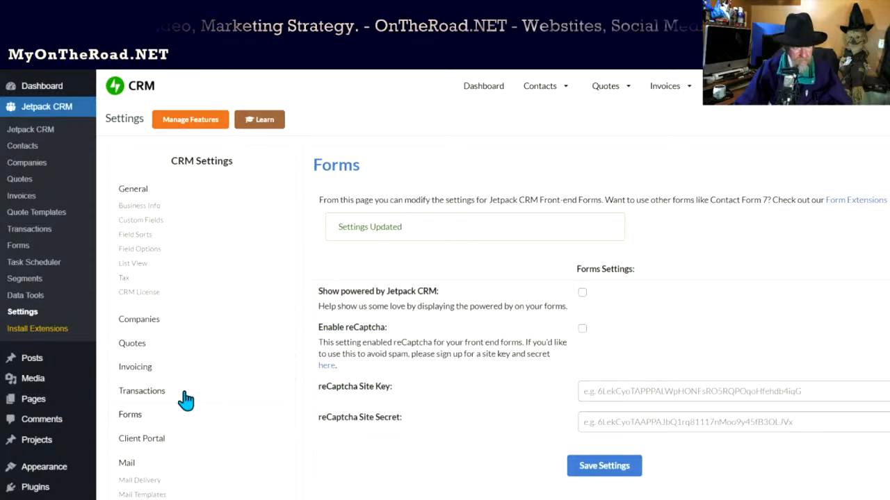
# Open the Client Portal settings and examine the portal page, easy-access links, user generation statuses, extra role and hidden fields.
pyautogui.click(159, 447)
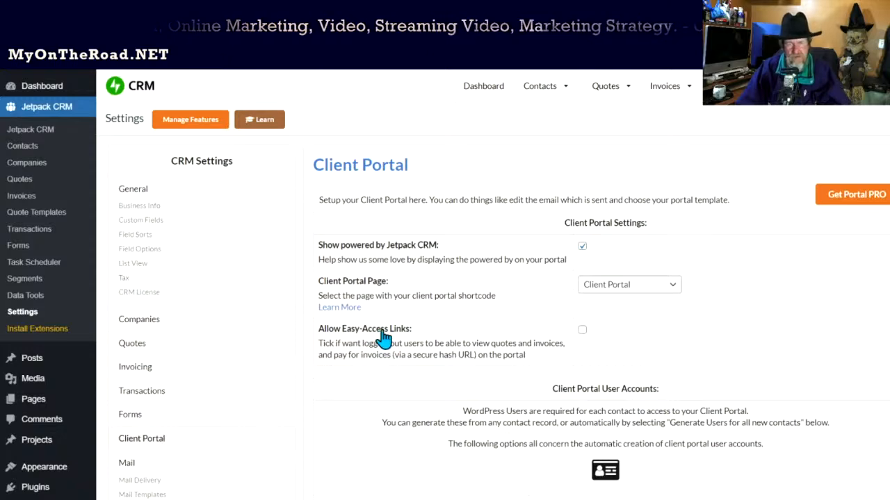
pyautogui.scroll(-1, 274, 374)
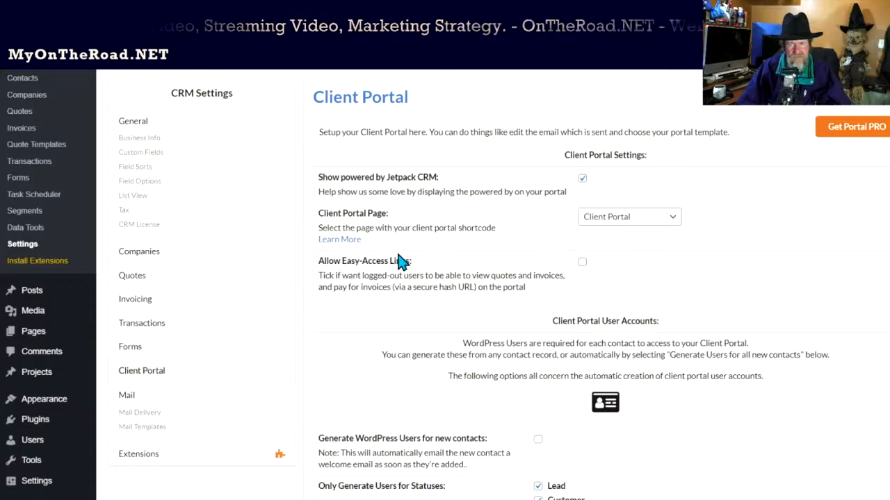
pyautogui.scroll(-1, 415, 340)
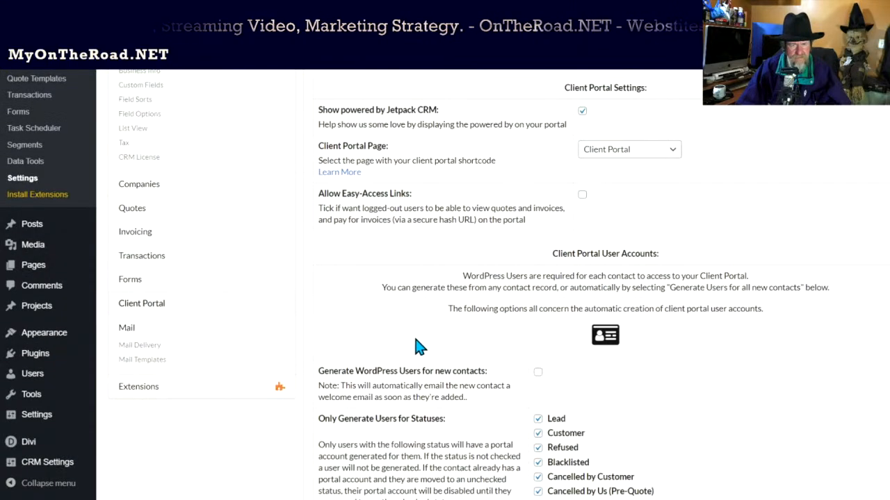
pyautogui.scroll(-1, 409, 389)
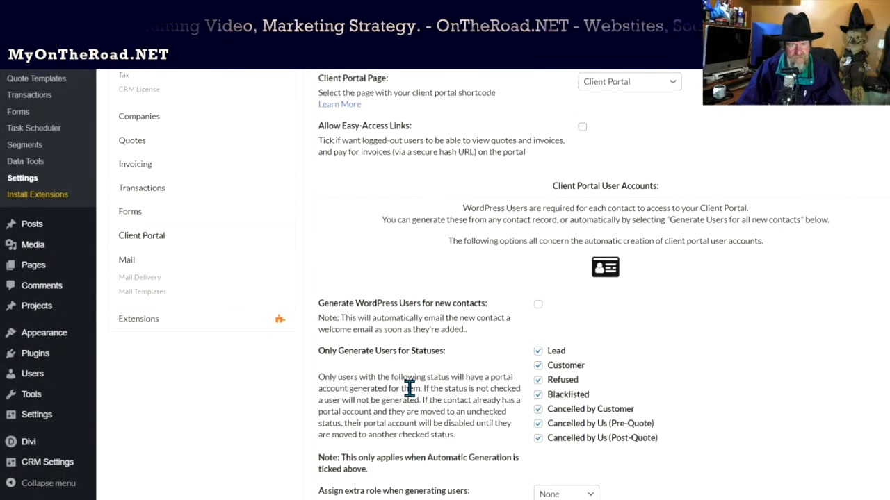
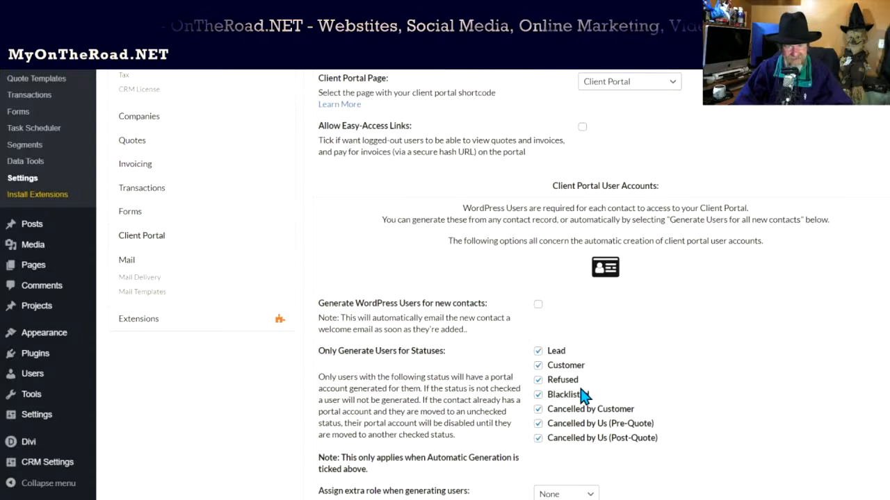
pyautogui.scroll(-2, 584, 389)
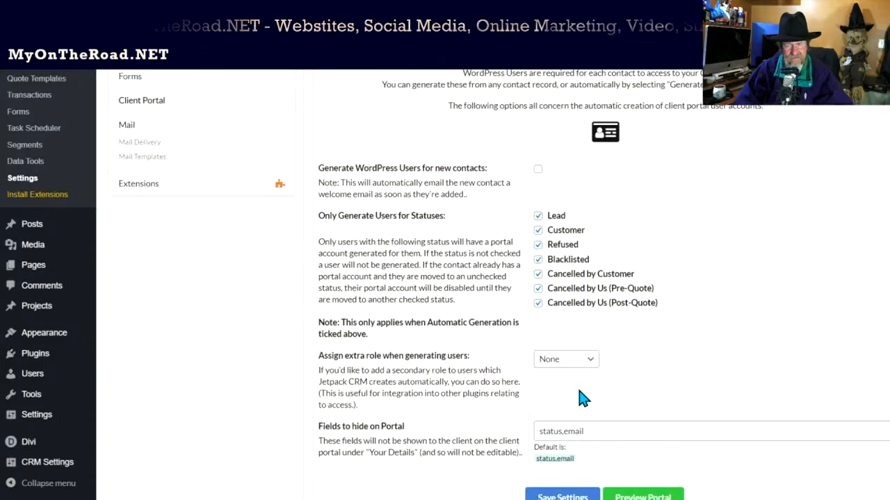
pyautogui.scroll(-1, 582, 395)
pyautogui.scroll(1, 490, 347)
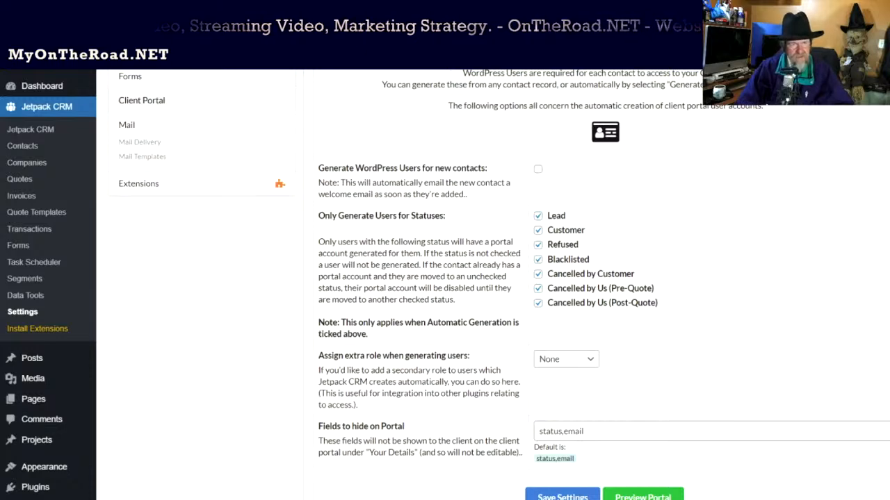
# Look over the rest of the Client Portal settings page, including the role and hidden field options.
pyautogui.scroll(-2, 487, 278)
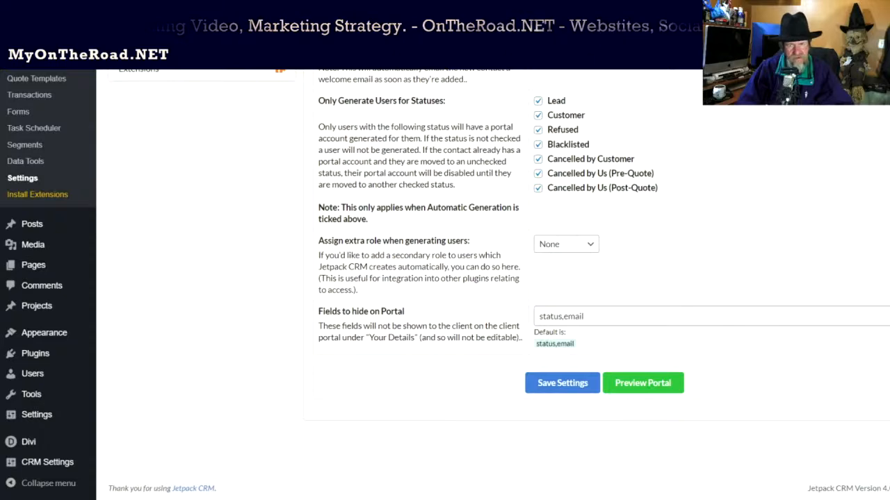
pyautogui.scroll(6, 486, 278)
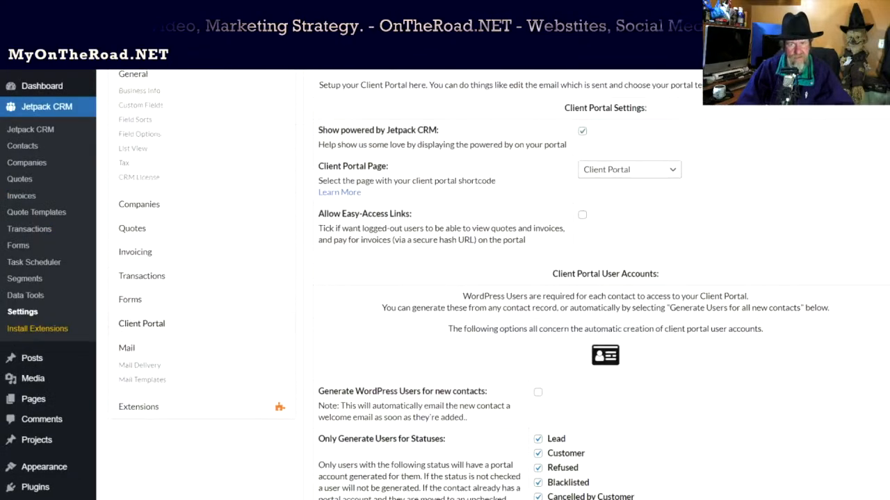
pyautogui.scroll(1, 486, 278)
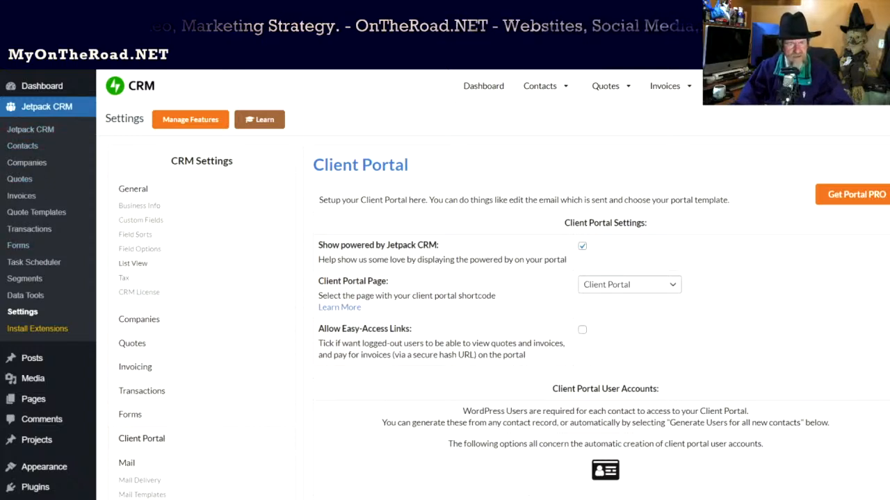
# Open the Mail settings and examine the open tracking, powered-by footer and SSL verification options.
pyautogui.scroll(-1, 139, 413)
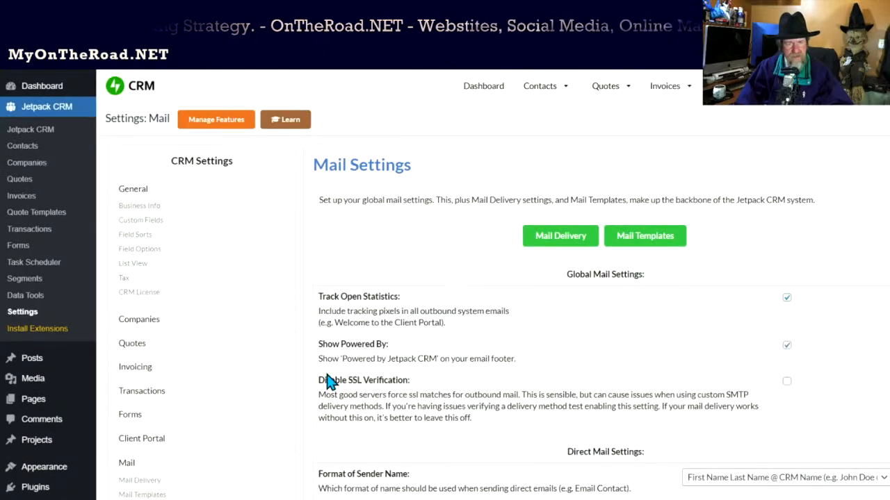
pyautogui.scroll(-1, 396, 379)
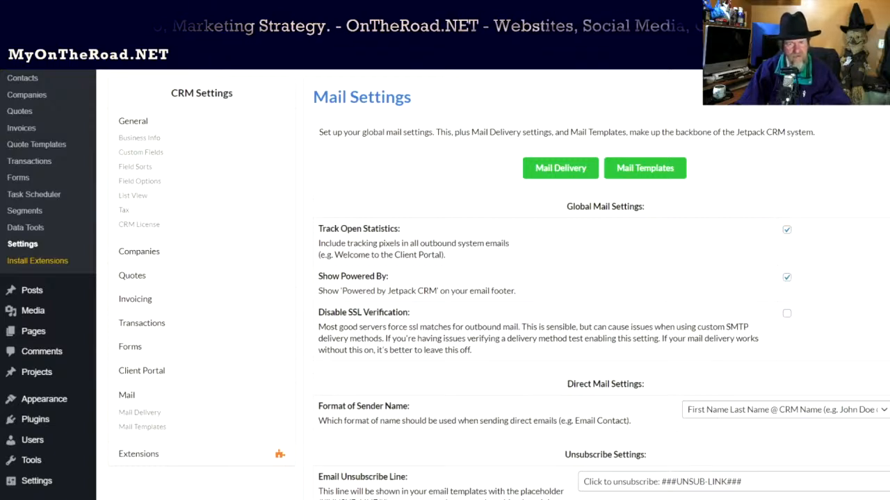
pyautogui.scroll(-1, 445, 278)
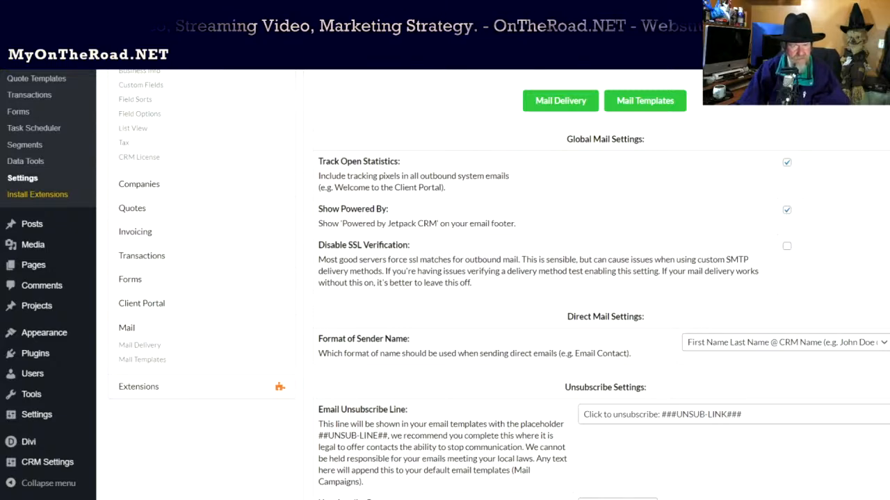
pyautogui.scroll(-1, 487, 278)
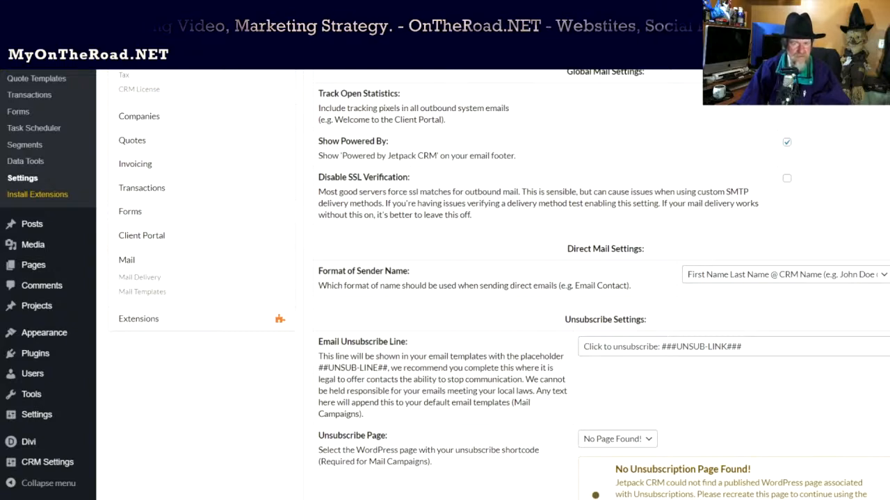
pyautogui.moveTo(424, 215); pyautogui.dragTo(464, 214)
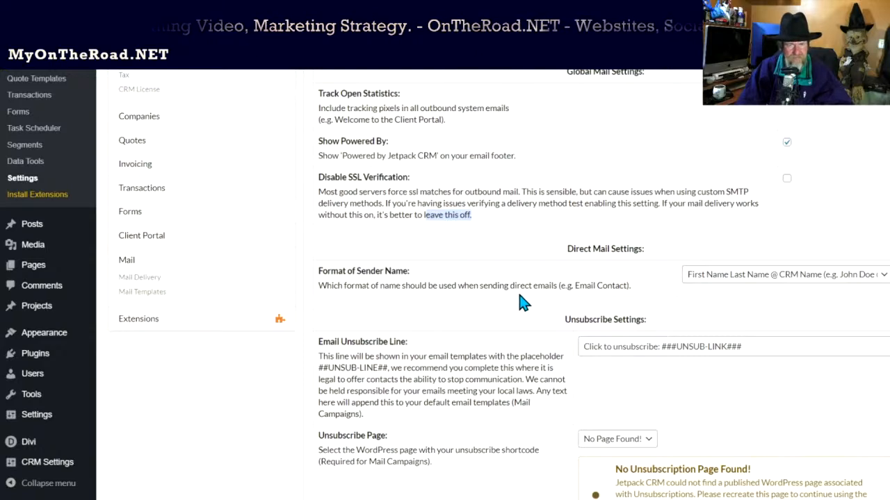
# Examine the sender name format and the unsubscribe line, page and message options in the Mail settings.
pyautogui.scroll(-1, 523, 302)
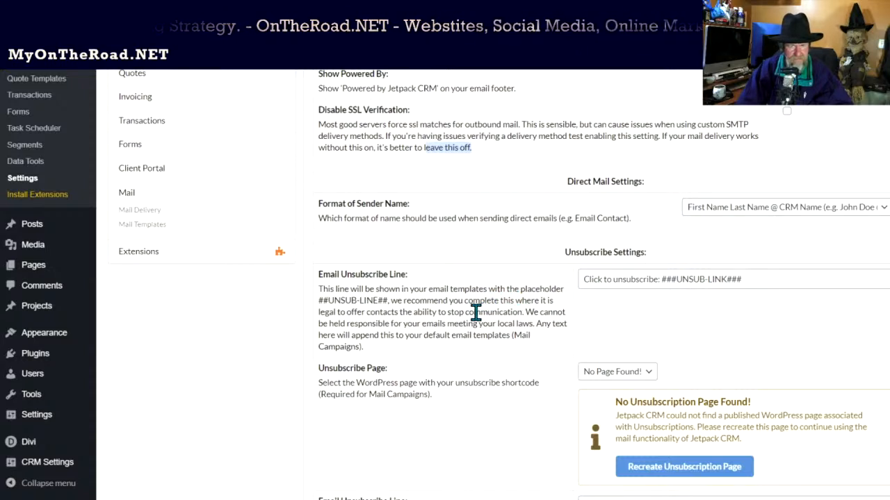
pyautogui.scroll(-1, 475, 313)
pyautogui.scroll(-1, 475, 313)
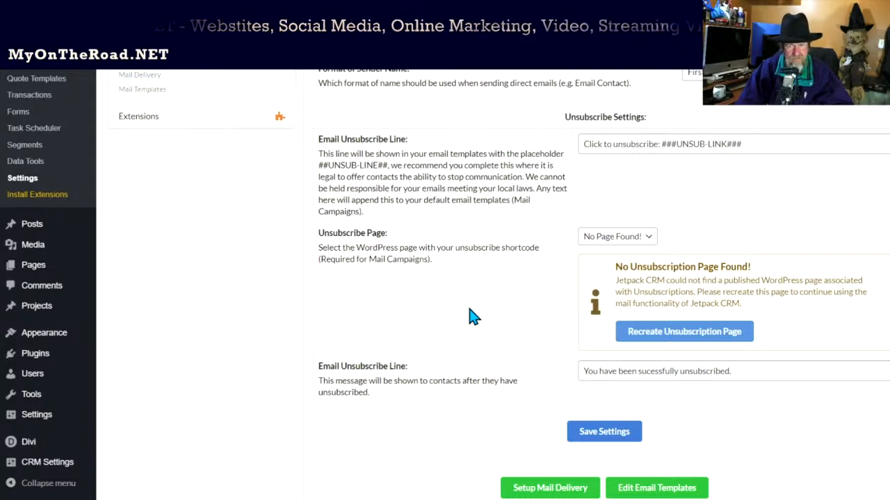
pyautogui.scroll(-1, 472, 317)
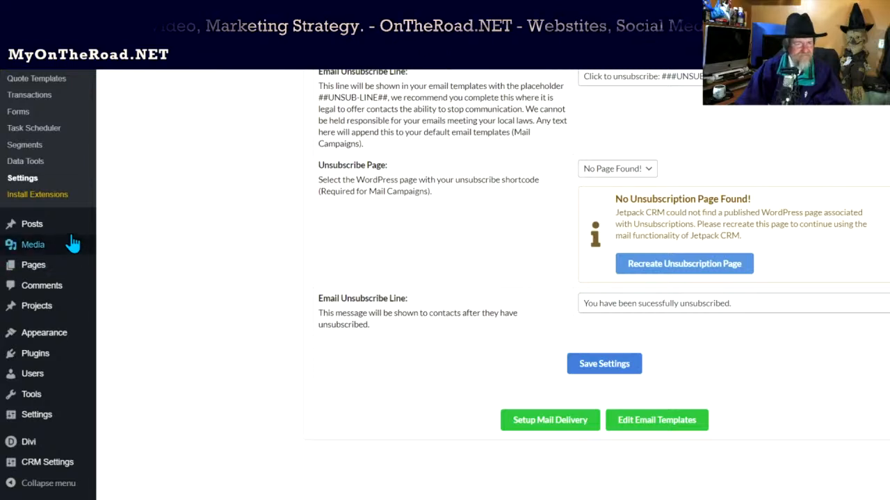
pyautogui.moveTo(32, 223)
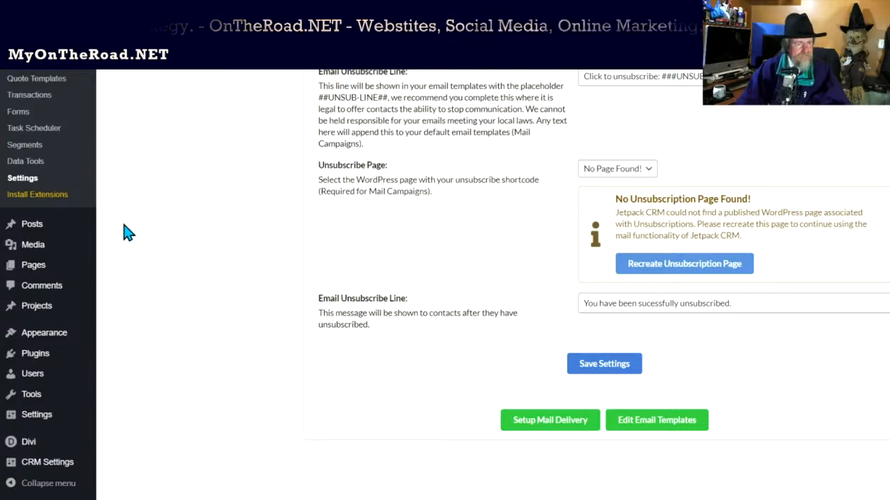
pyautogui.scroll(4, 285, 232)
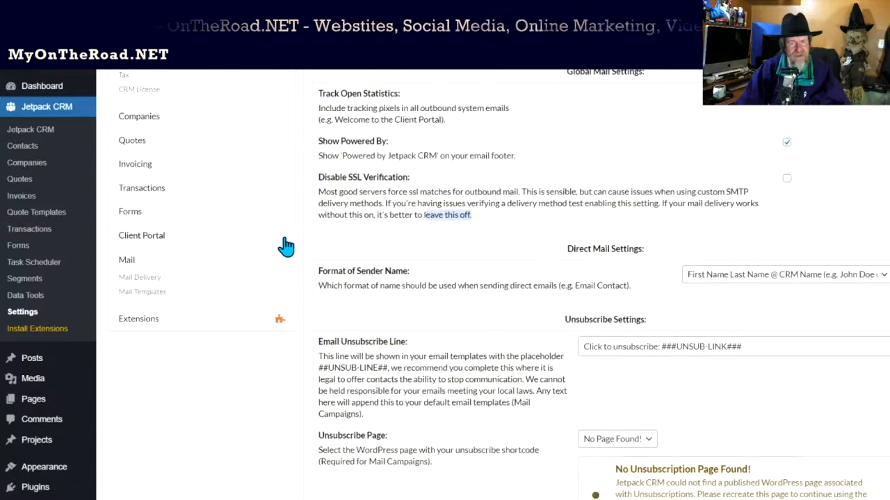
pyautogui.scroll(3, 306, 250)
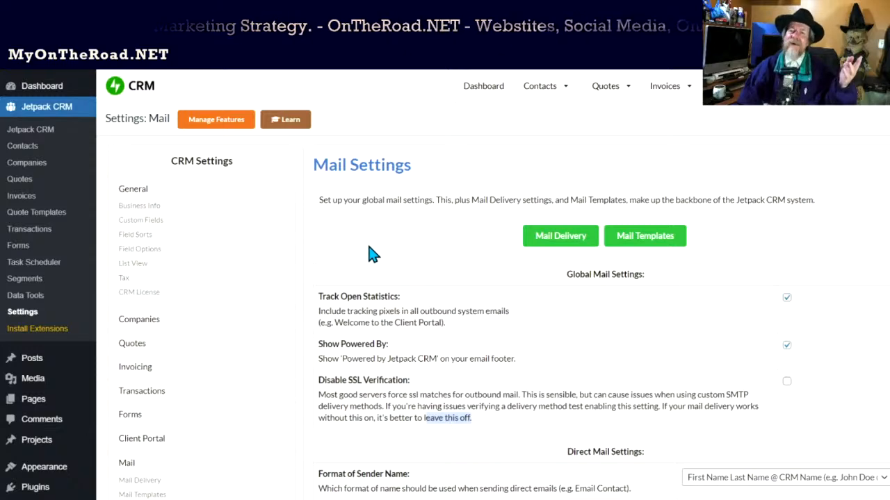
# Look through the whole Mail settings page once more, from the global options to the unsubscribe options.
pyautogui.scroll(-1, 366, 250)
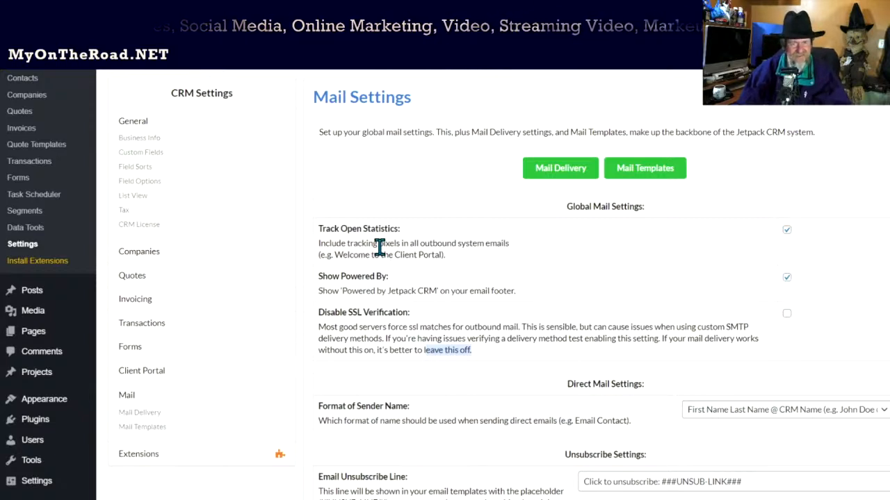
pyautogui.scroll(-1, 395, 299)
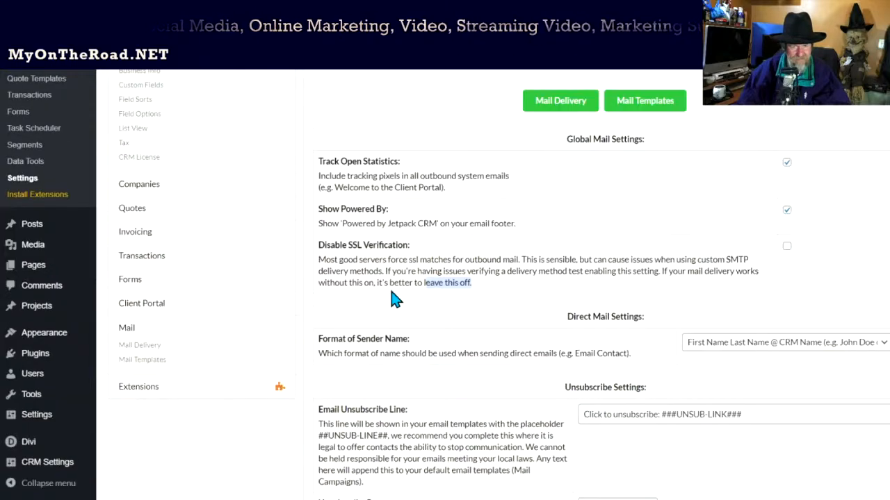
pyautogui.scroll(-4, 394, 299)
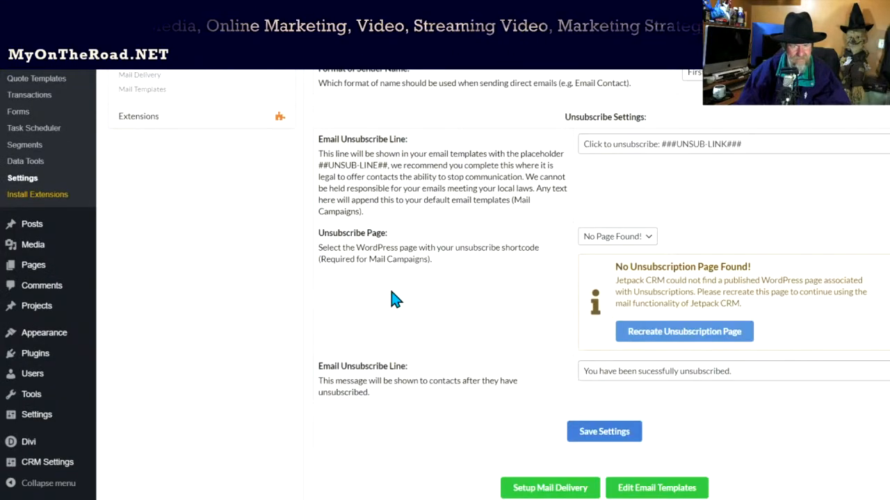
pyautogui.scroll(-2, 395, 299)
pyautogui.scroll(6, 393, 298)
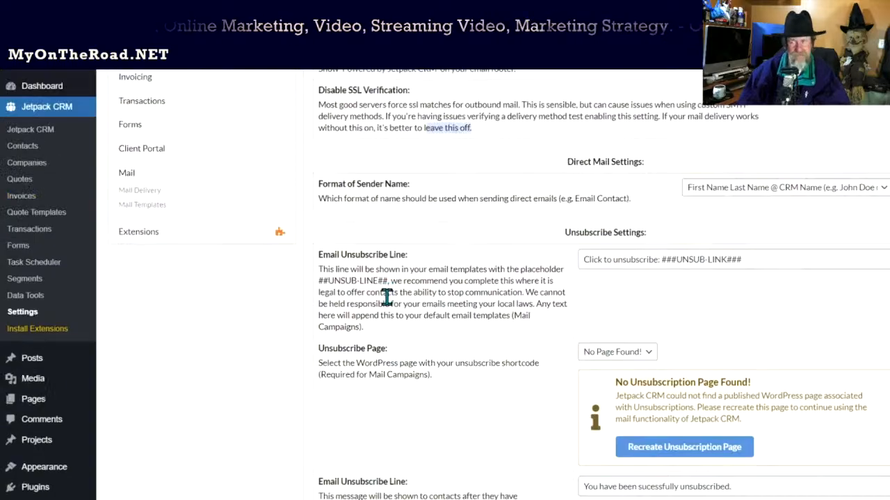
pyautogui.scroll(2, 390, 309)
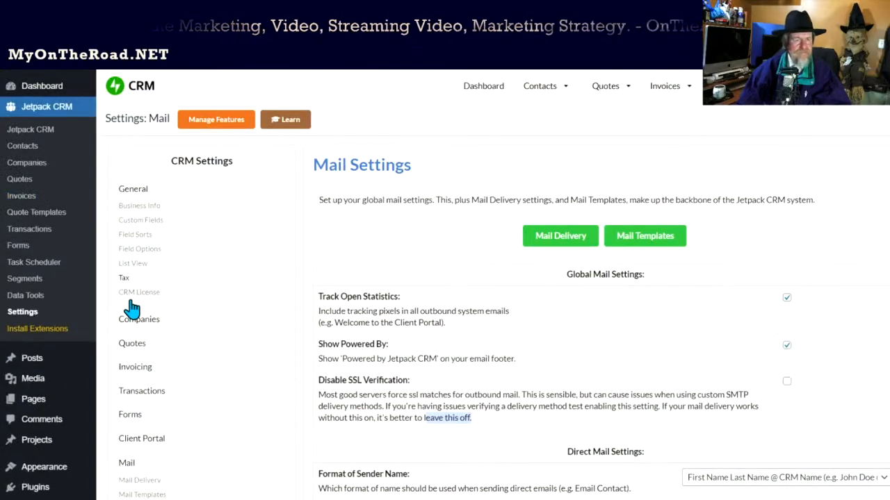
# Open the Mail Templates page and review the system email list and recent sent emails.
pyautogui.scroll(-3, 142, 372)
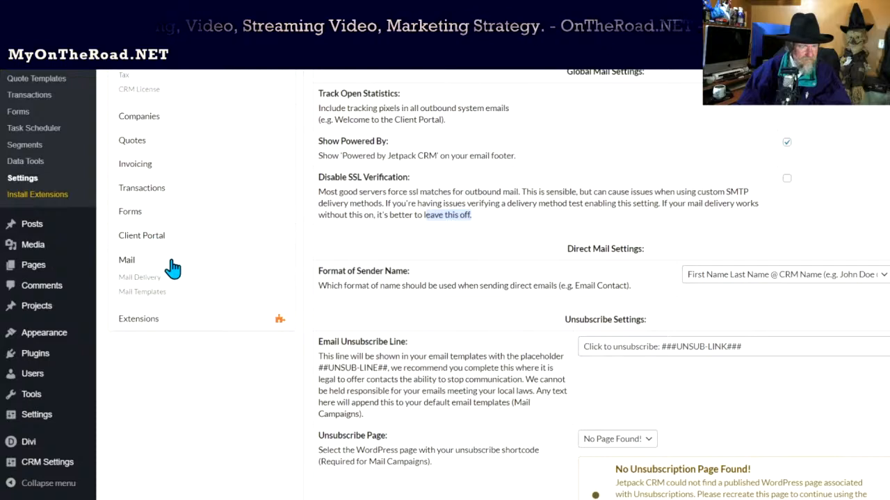
pyautogui.click(151, 304)
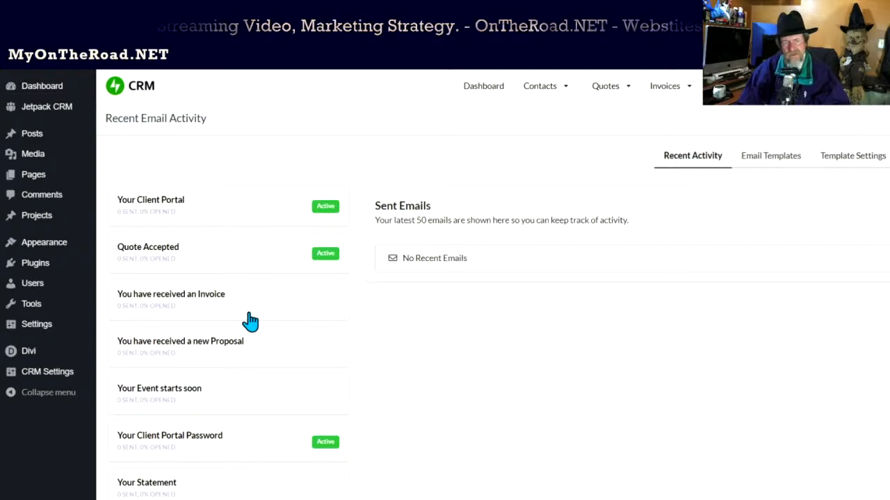
pyautogui.scroll(-1, 372, 298)
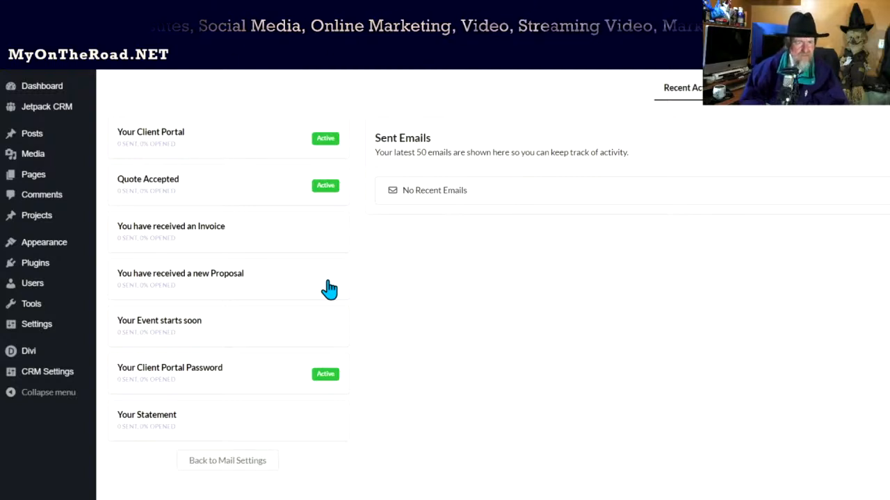
pyautogui.scroll(1, 142, 245)
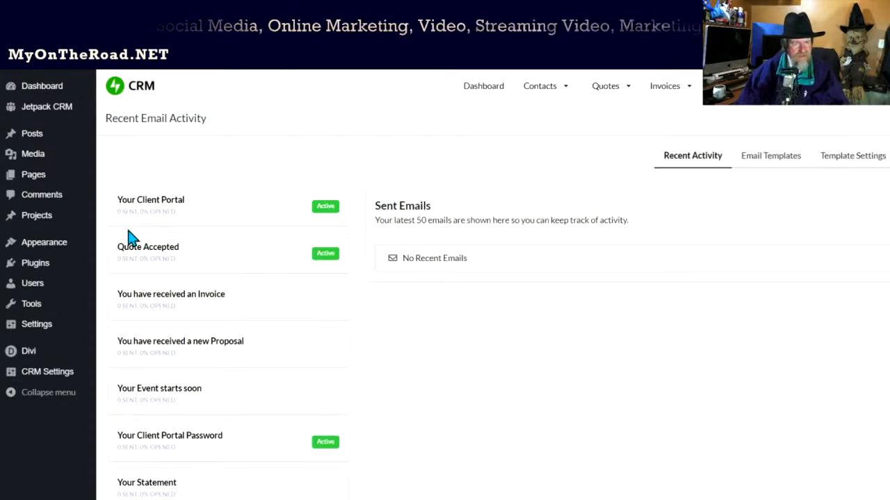
pyautogui.moveTo(46, 119)
pyautogui.scroll(-2, 56, 149)
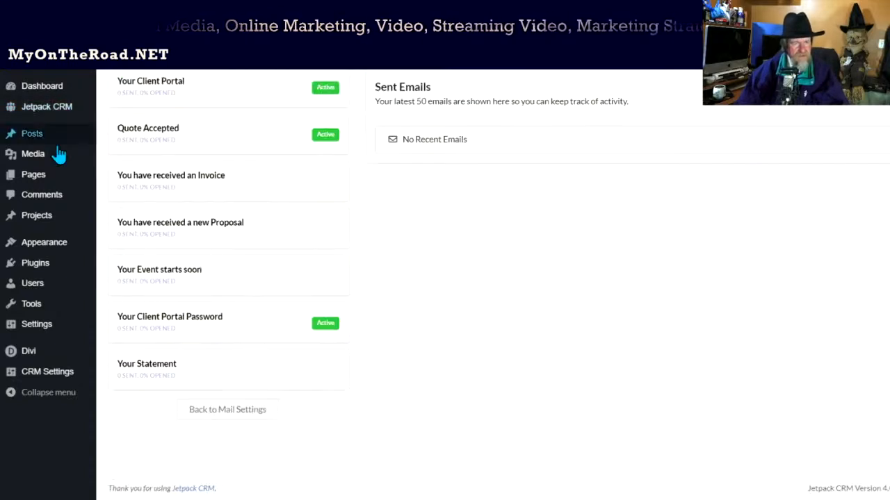
pyautogui.scroll(2, 119, 185)
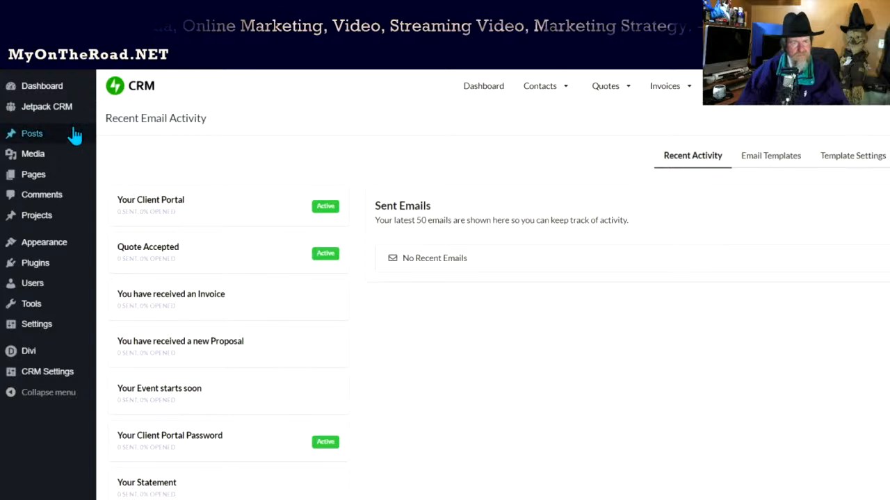
# Return to the Jetpack CRM dashboard and revisit the Segments and Data Tools pages.
pyautogui.moveTo(82, 111)
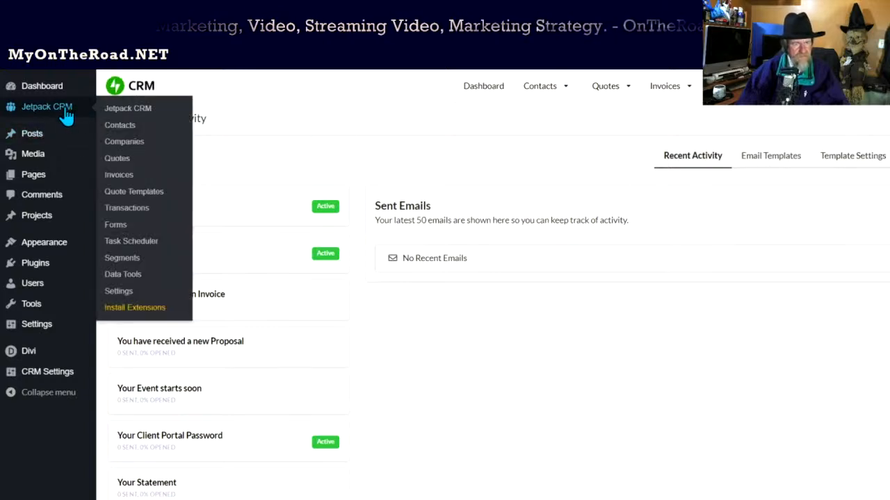
pyautogui.click(66, 117)
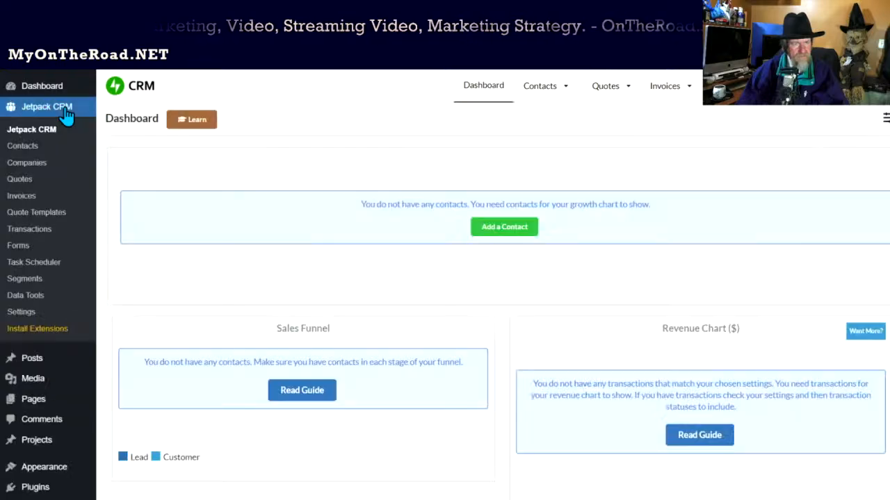
pyautogui.click(28, 284)
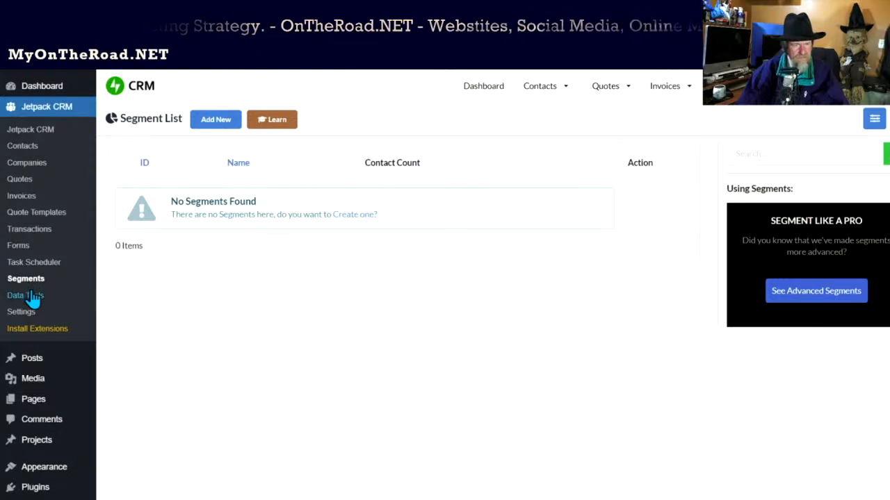
pyautogui.click(33, 300)
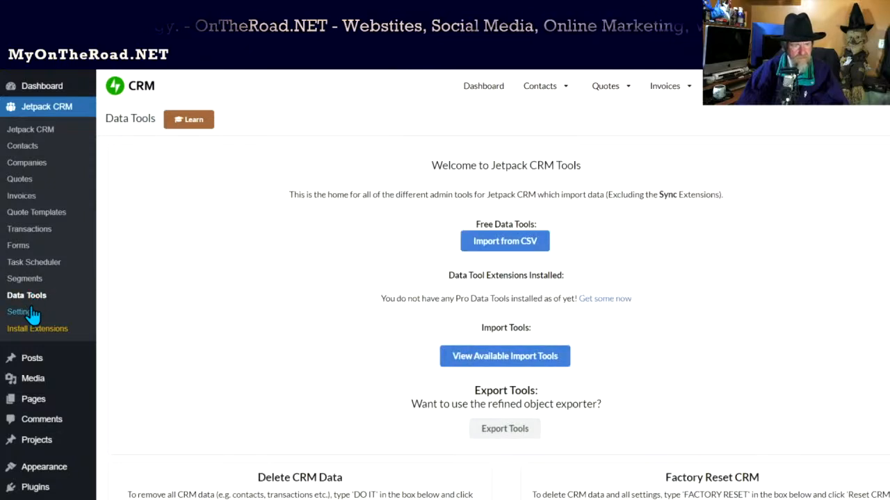
# Open the Extensions page from the CRM settings and browse the premium and core extensions.
pyautogui.click(32, 311)
pyautogui.scroll(-2, 200, 328)
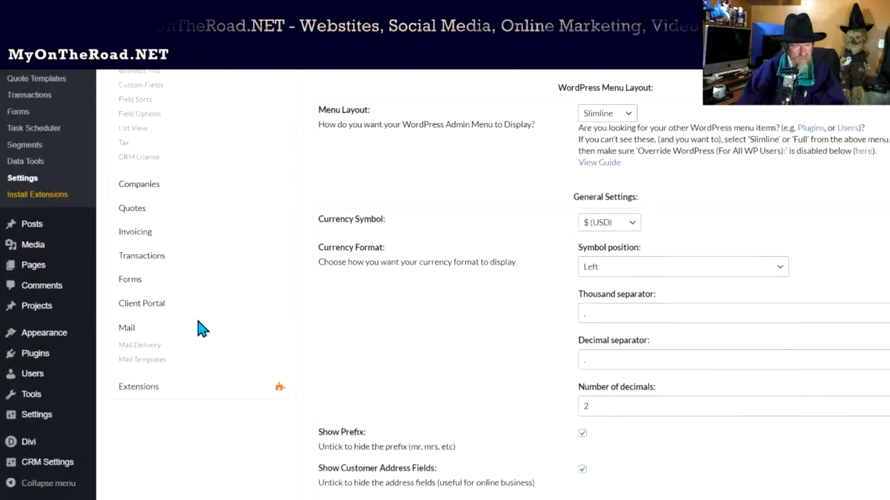
pyautogui.click(157, 396)
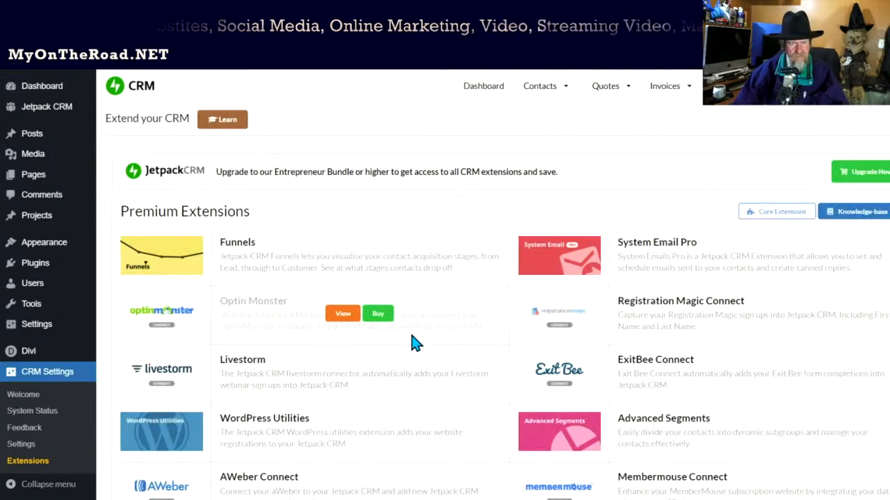
pyautogui.scroll(-3, 542, 344)
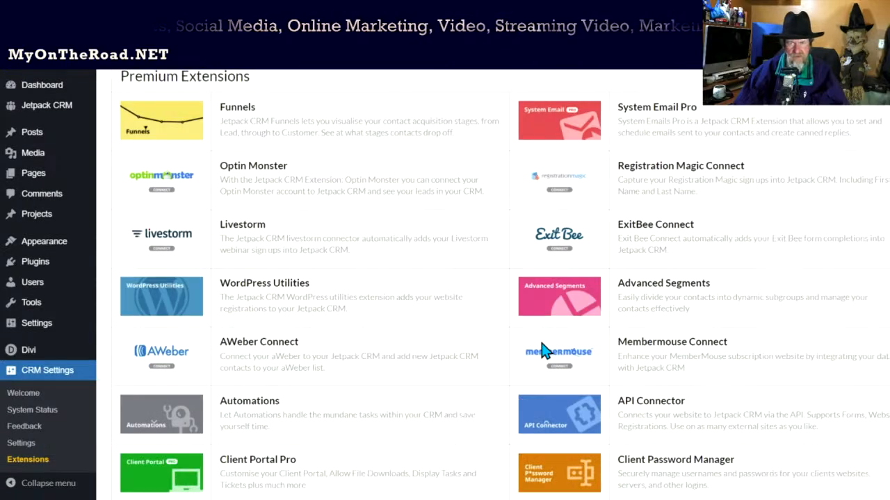
pyautogui.scroll(-2, 541, 342)
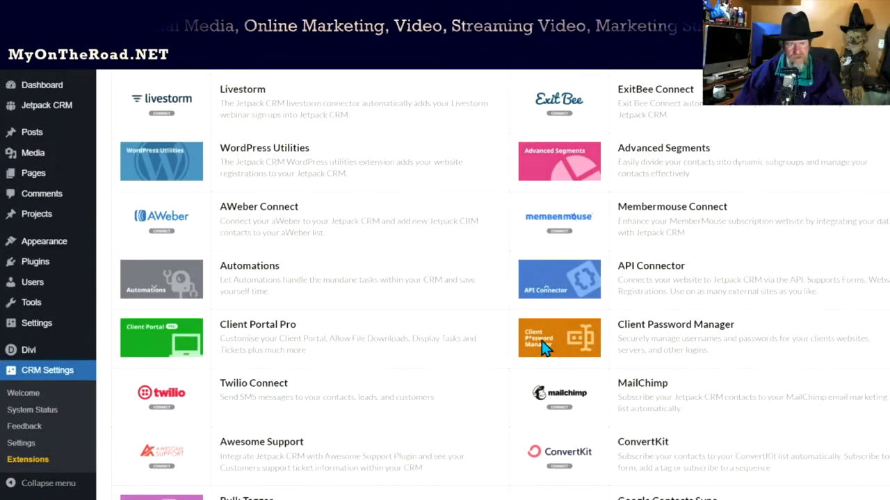
pyautogui.scroll(-2, 542, 342)
pyautogui.scroll(-9, 542, 346)
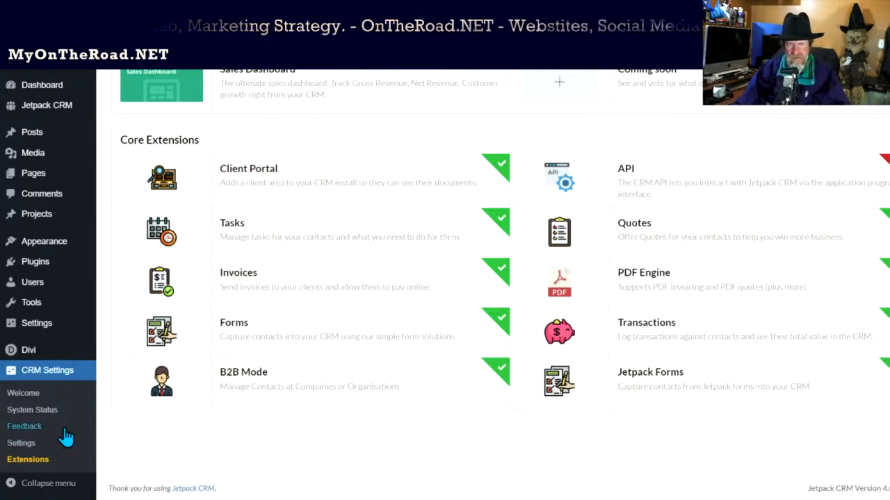
pyautogui.scroll(1, 135, 377)
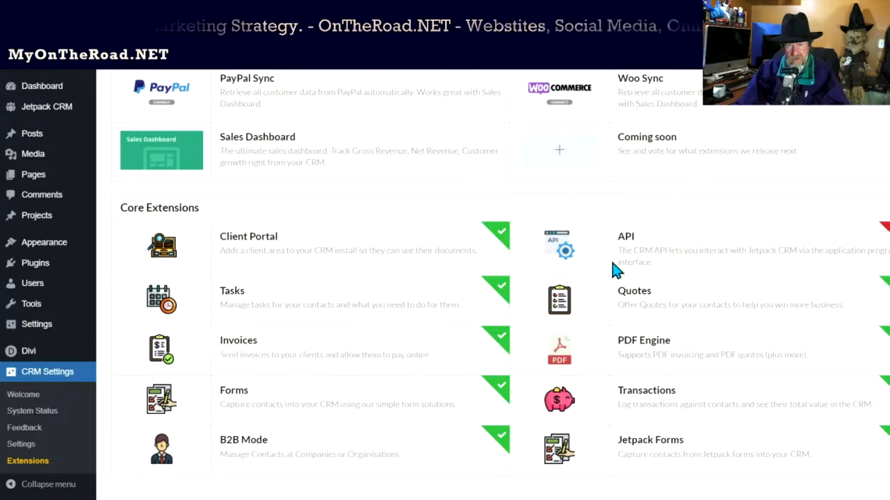
# Go back through the premium extensions from Sales Dashboard to Funnels at the start of the list.
pyautogui.scroll(3, 508, 221)
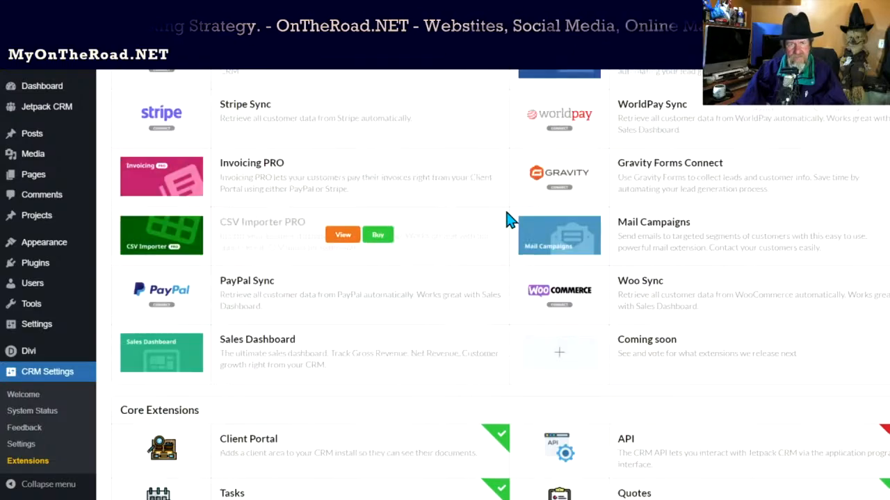
pyautogui.scroll(1, 508, 221)
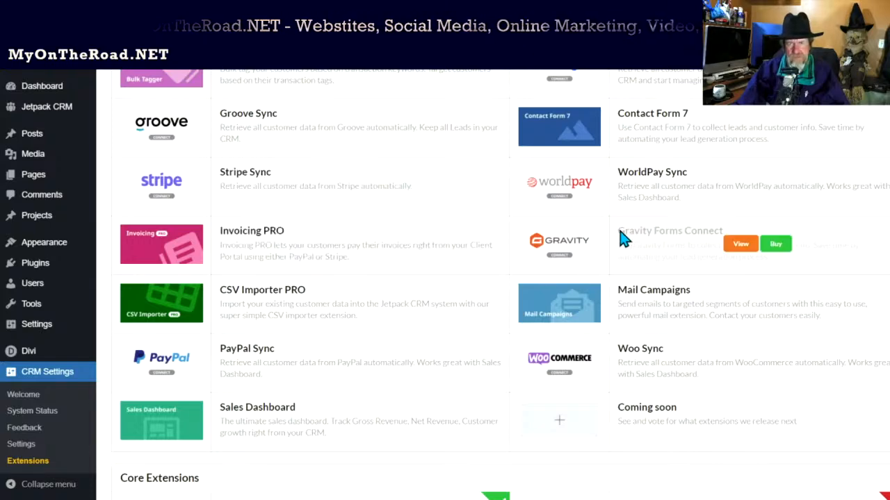
pyautogui.scroll(1, 620, 237)
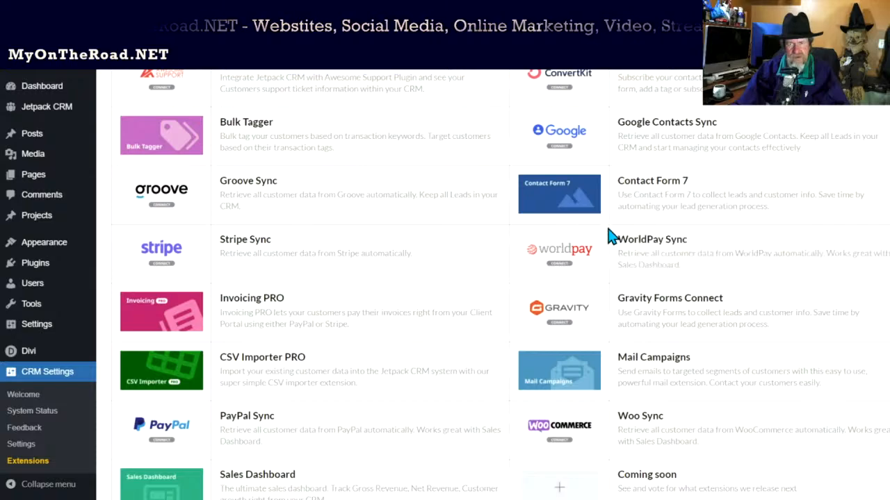
pyautogui.scroll(2, 343, 194)
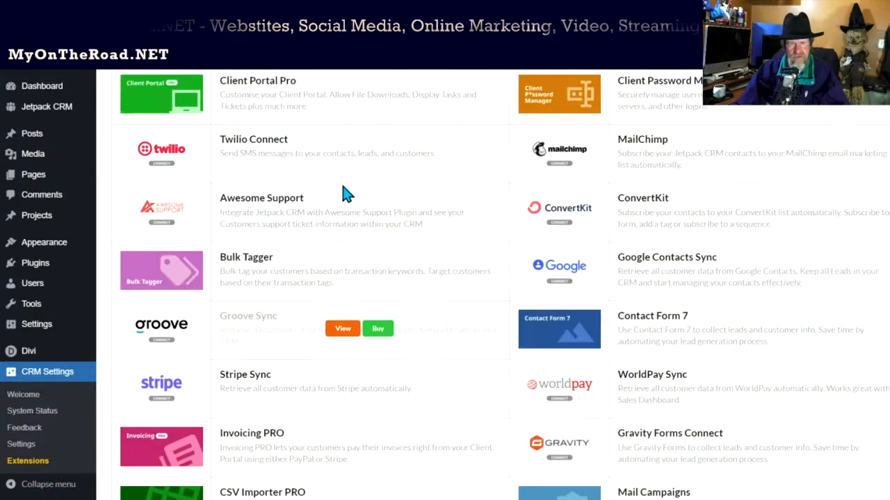
pyautogui.scroll(3, 364, 201)
pyautogui.scroll(4, 363, 205)
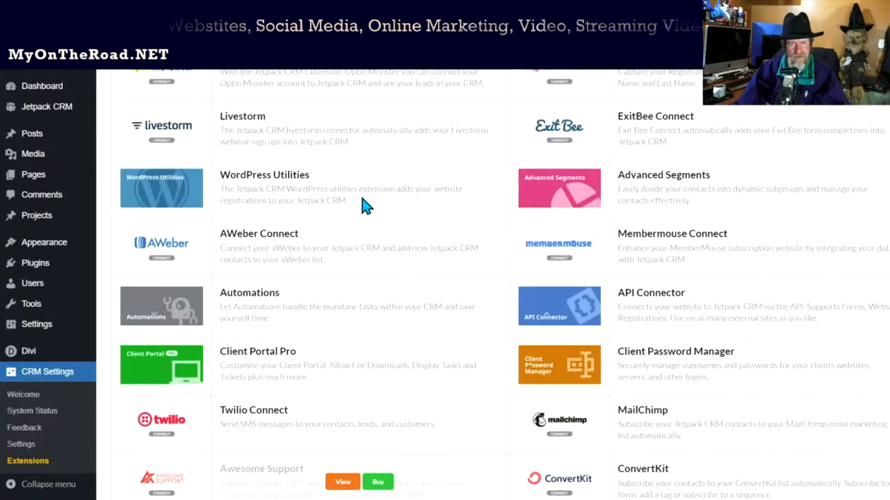
# Review the premium extensions one row at a time, from Funnels and System Email Pro through Google Contacts Sync and Contact Form 7.
pyautogui.scroll(-1, 363, 205)
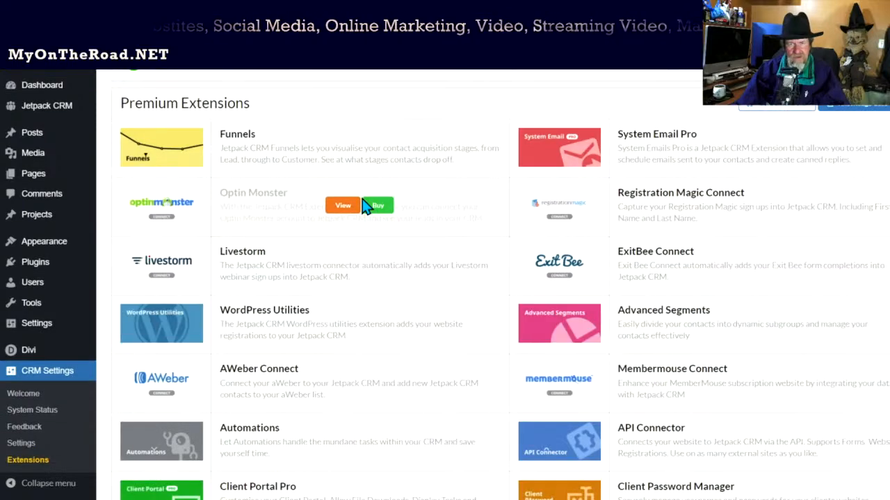
pyautogui.scroll(-1, 364, 205)
pyautogui.scroll(-1, 364, 205)
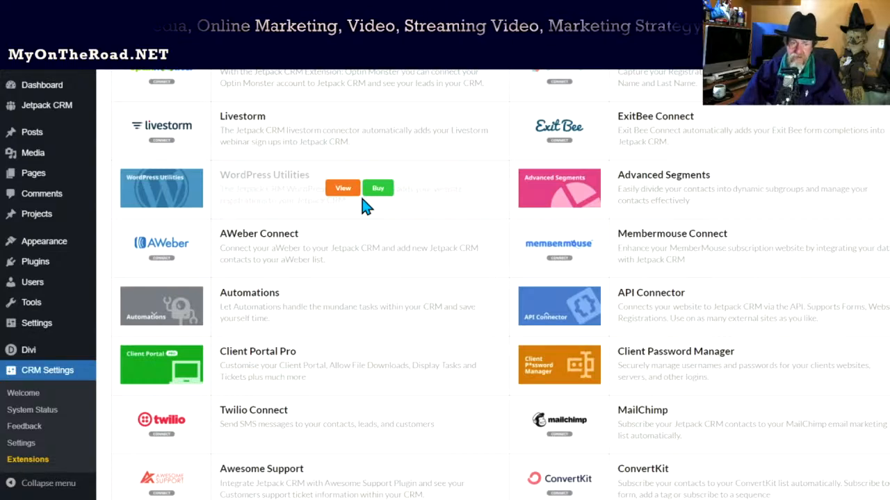
pyautogui.scroll(-1, 487, 244)
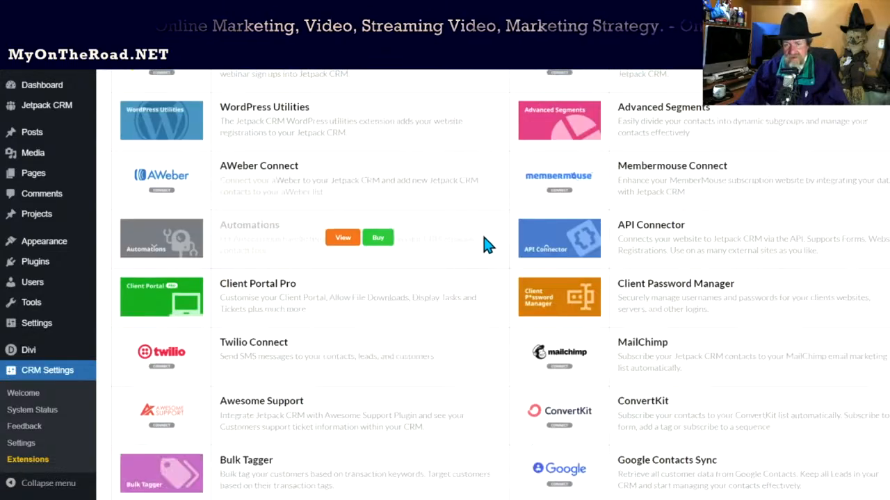
pyautogui.scroll(-1, 487, 244)
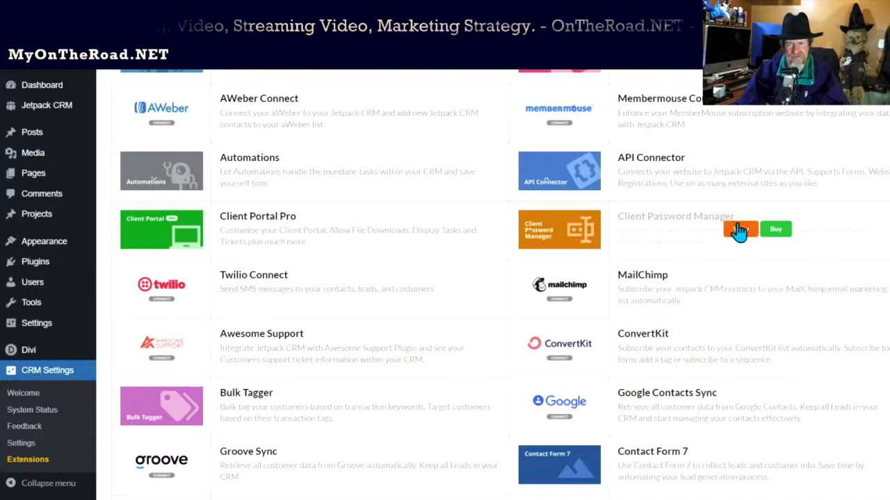
pyautogui.scroll(-1, 739, 232)
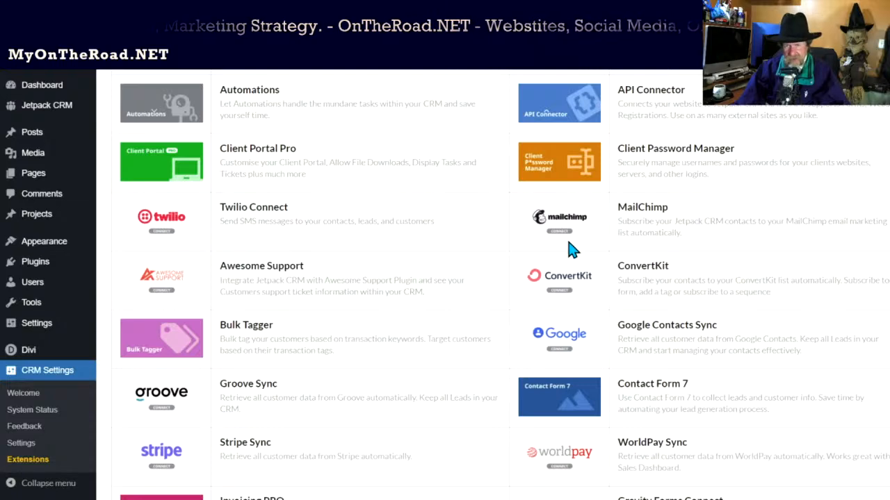
pyautogui.scroll(-1, 572, 290)
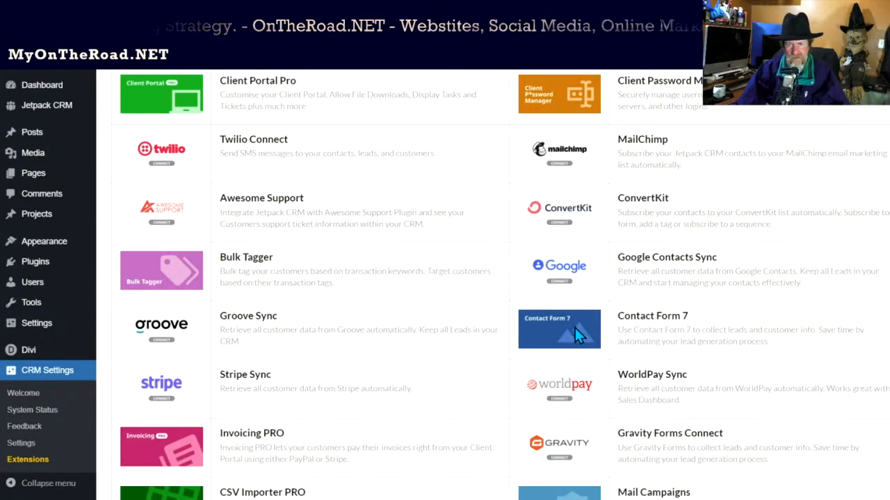
pyautogui.scroll(-1, 576, 331)
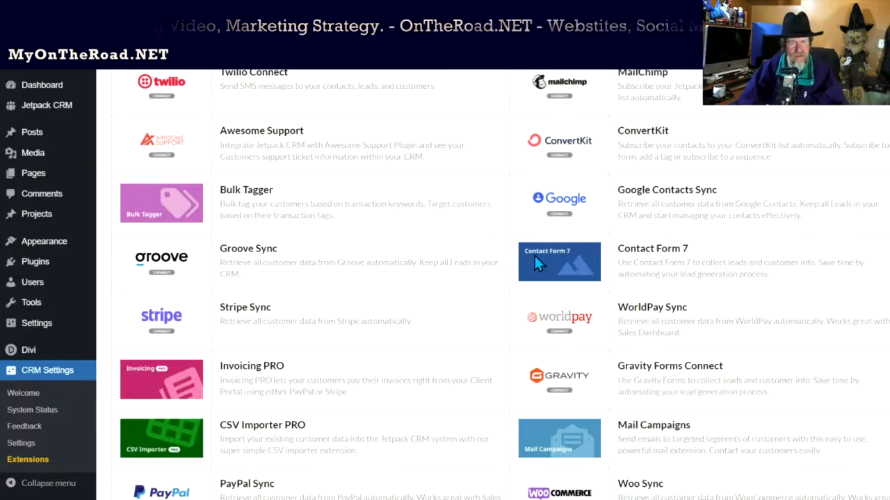
# Examine the remaining premium extensions, from Groove Sync, Stripe Sync and WorldPay Sync through Mail Campaigns, PayPal Sync and Sales Dashboard.
pyautogui.moveTo(470, 268)
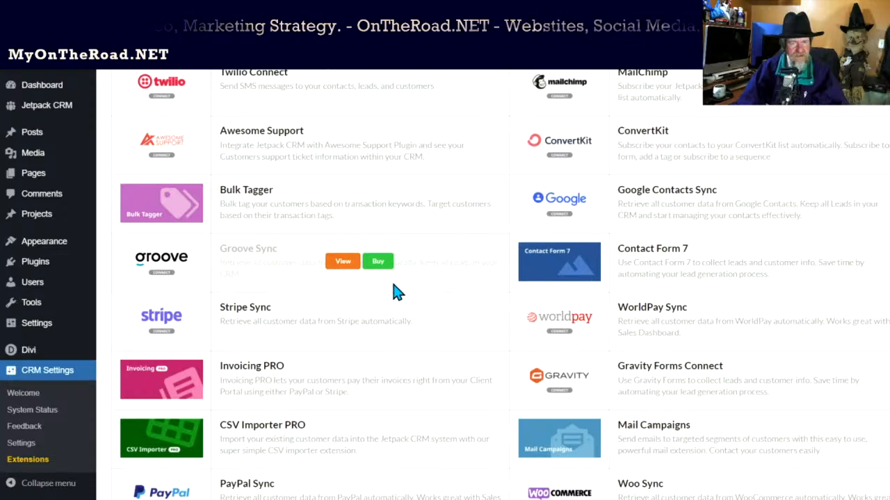
pyautogui.scroll(-1, 148, 274)
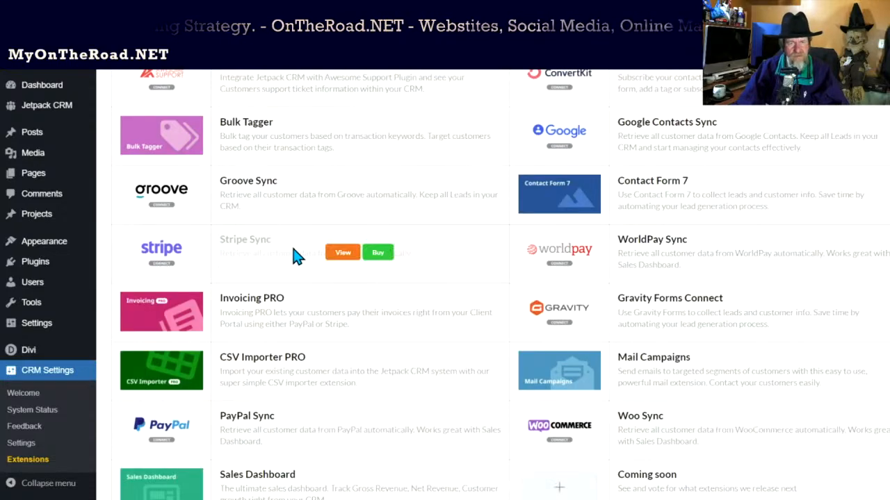
pyautogui.moveTo(662, 262)
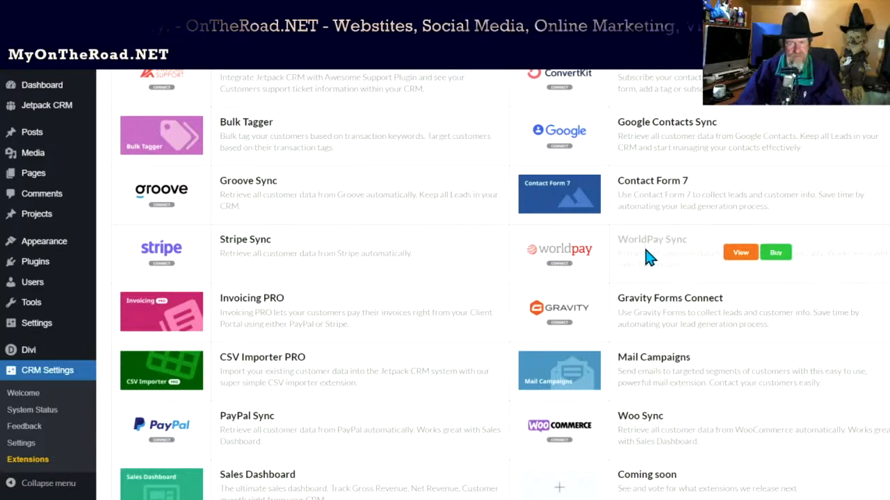
pyautogui.moveTo(423, 259)
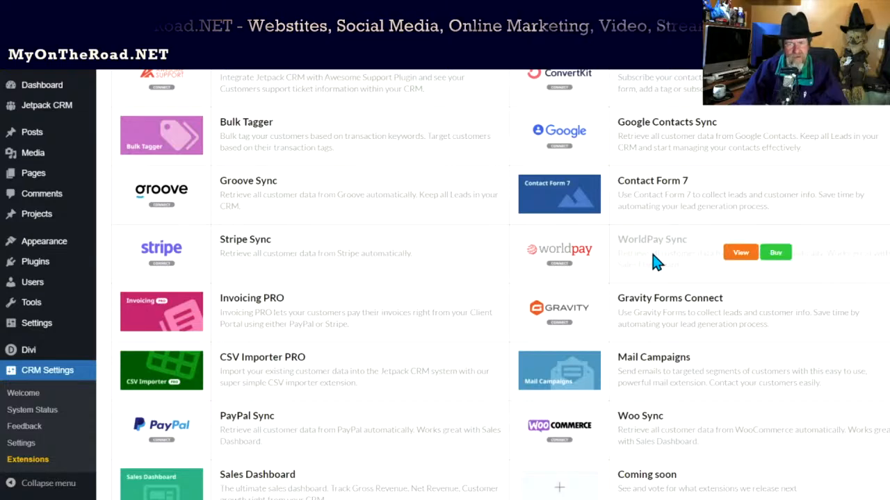
pyautogui.moveTo(390, 295)
pyautogui.scroll(-1, 389, 295)
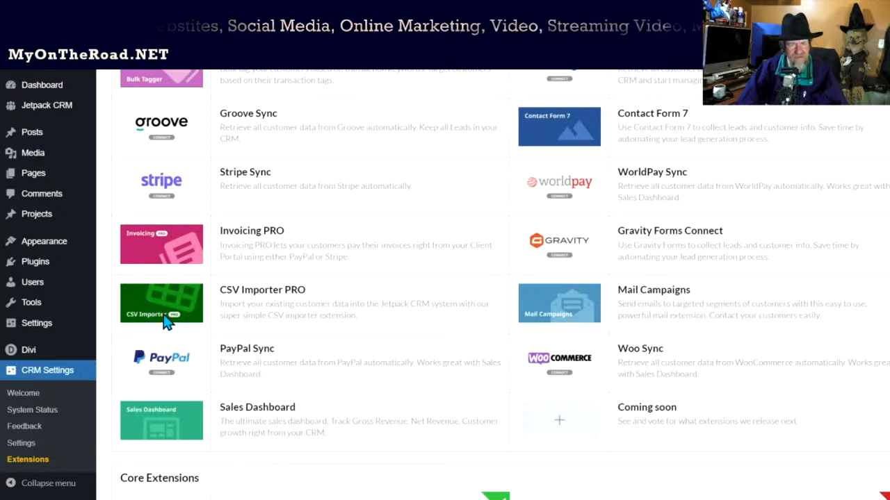
pyautogui.moveTo(232, 304)
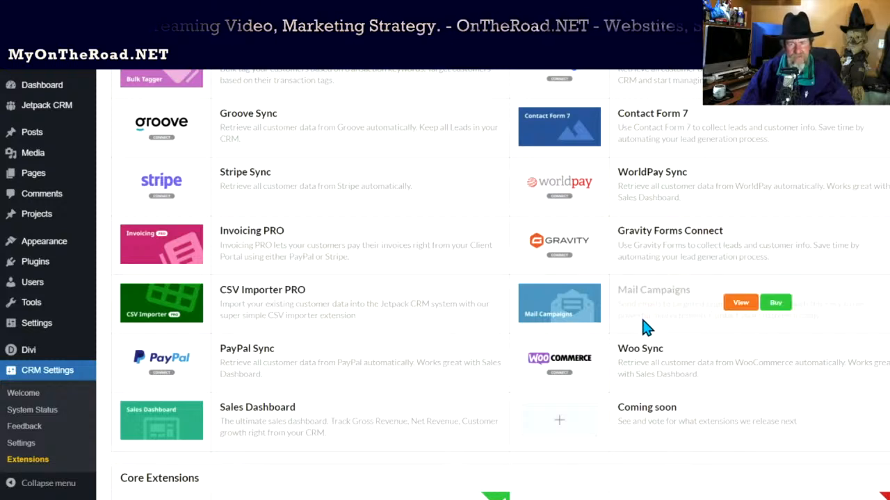
pyautogui.scroll(-1, 654, 351)
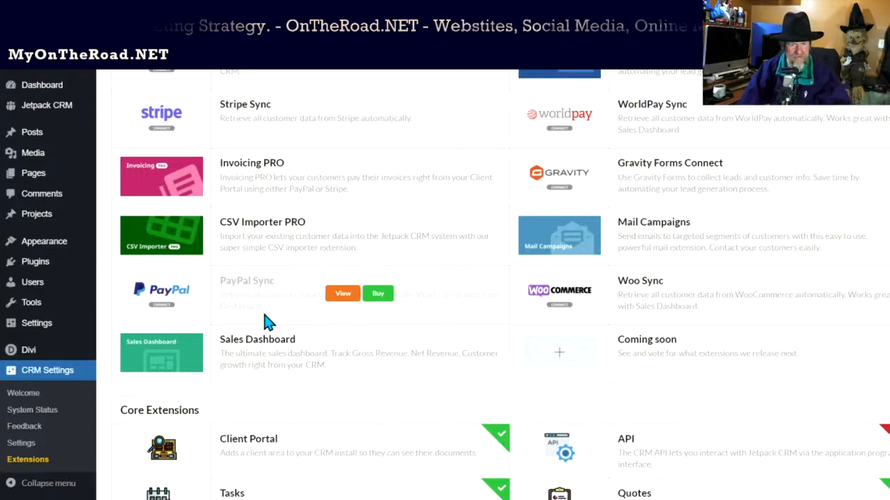
pyautogui.scroll(-1, 285, 354)
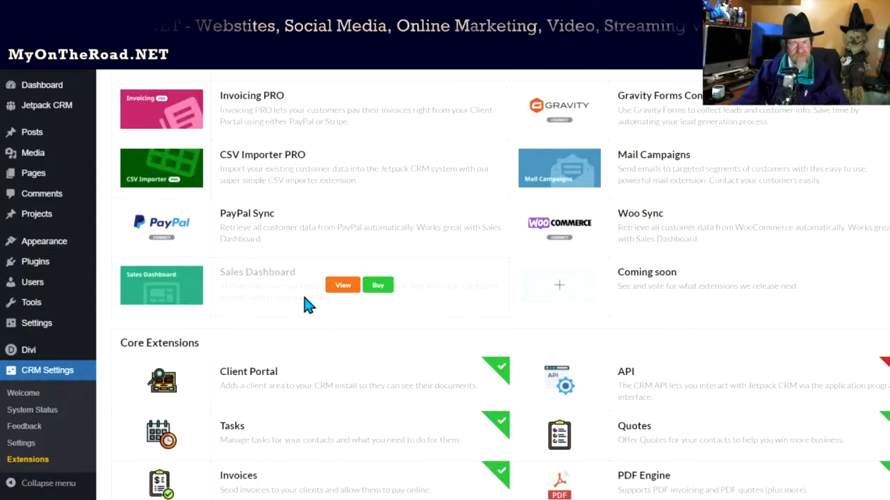
pyautogui.scroll(15, 648, 310)
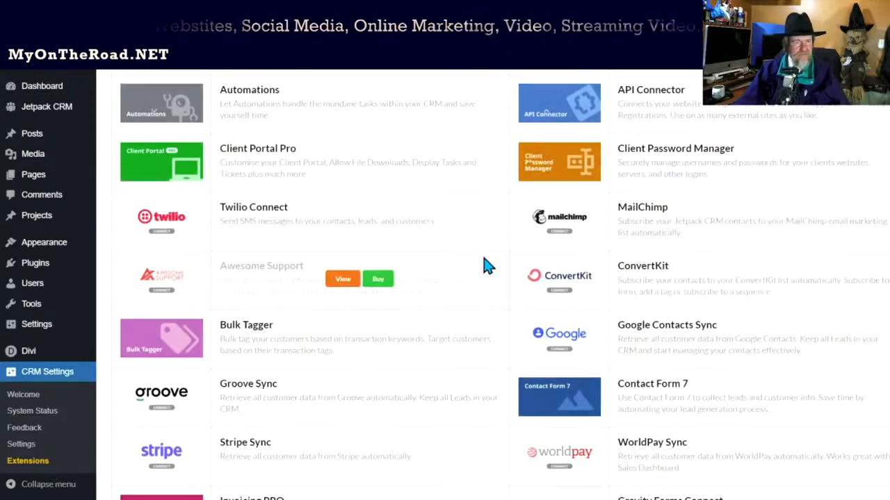